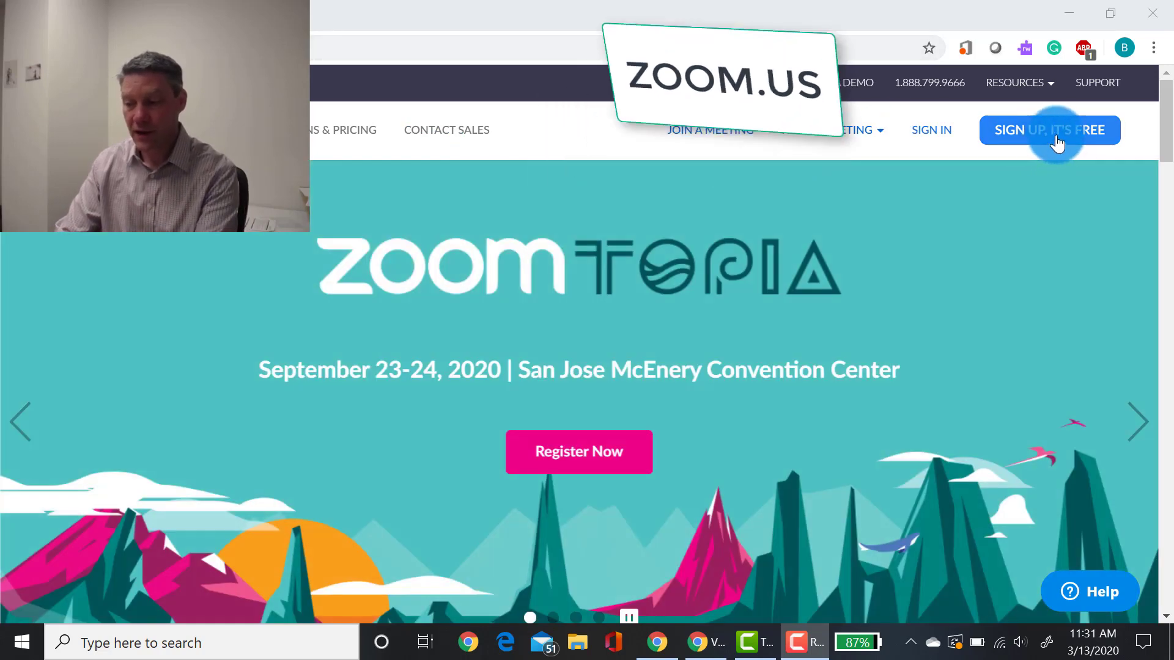
Step: Sign up for a free Zoom account with the work email address, adding the "go." subdomain to it
click(1058, 137)
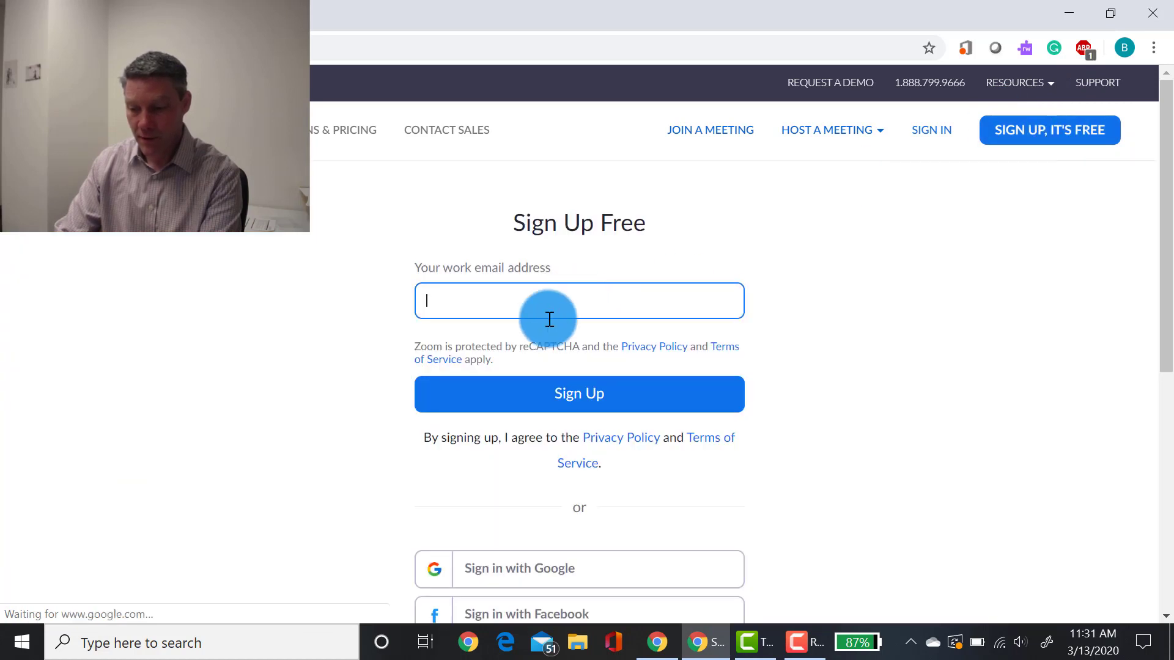
text(broo)
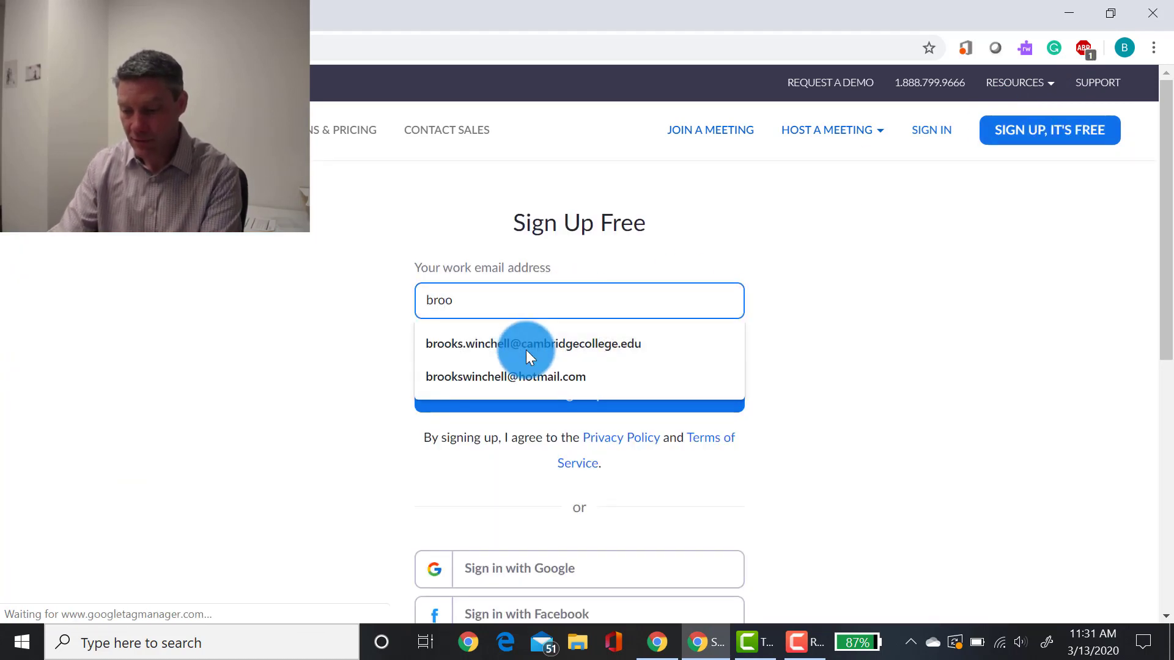
click(526, 350)
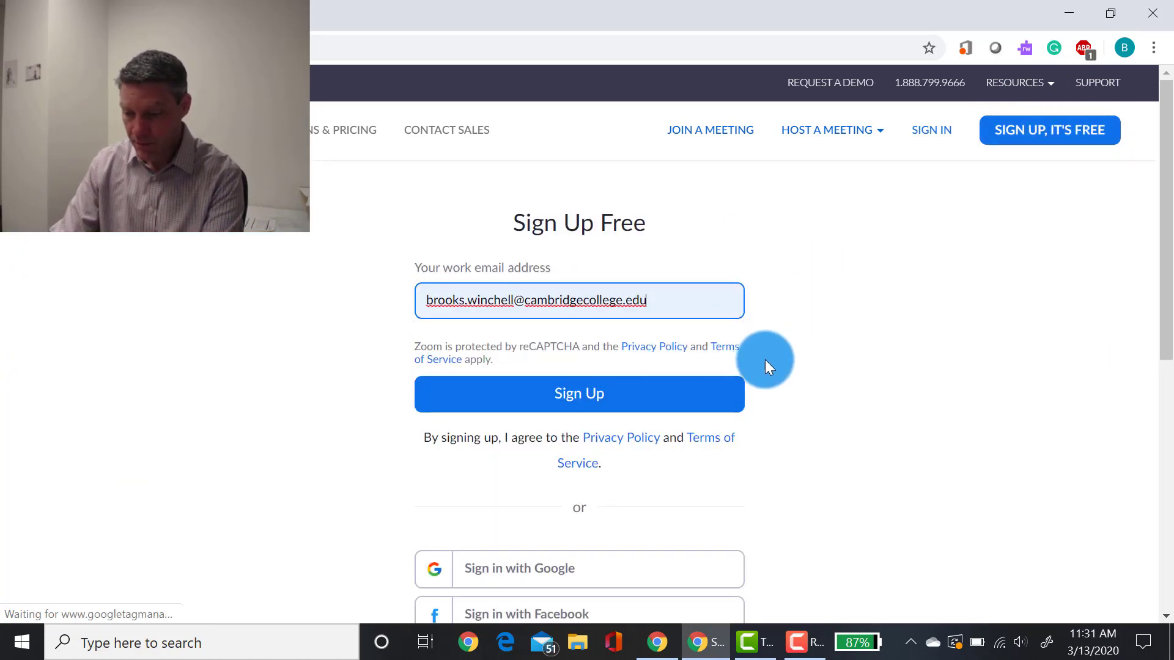
click(526, 303)
text(c)
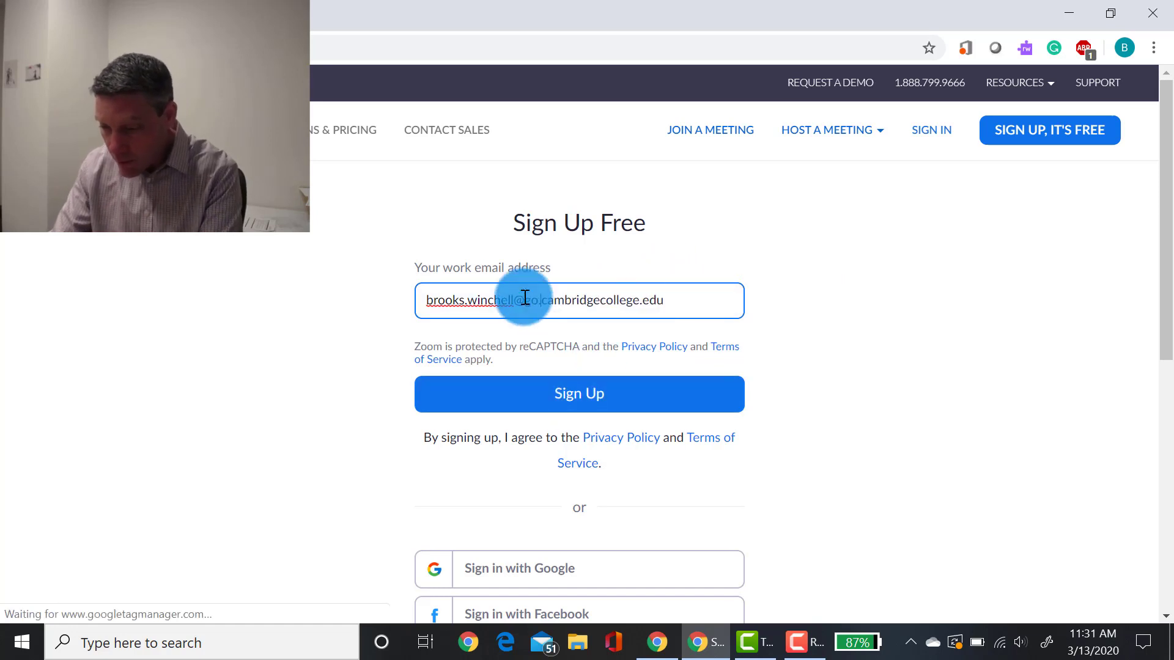
click(614, 411)
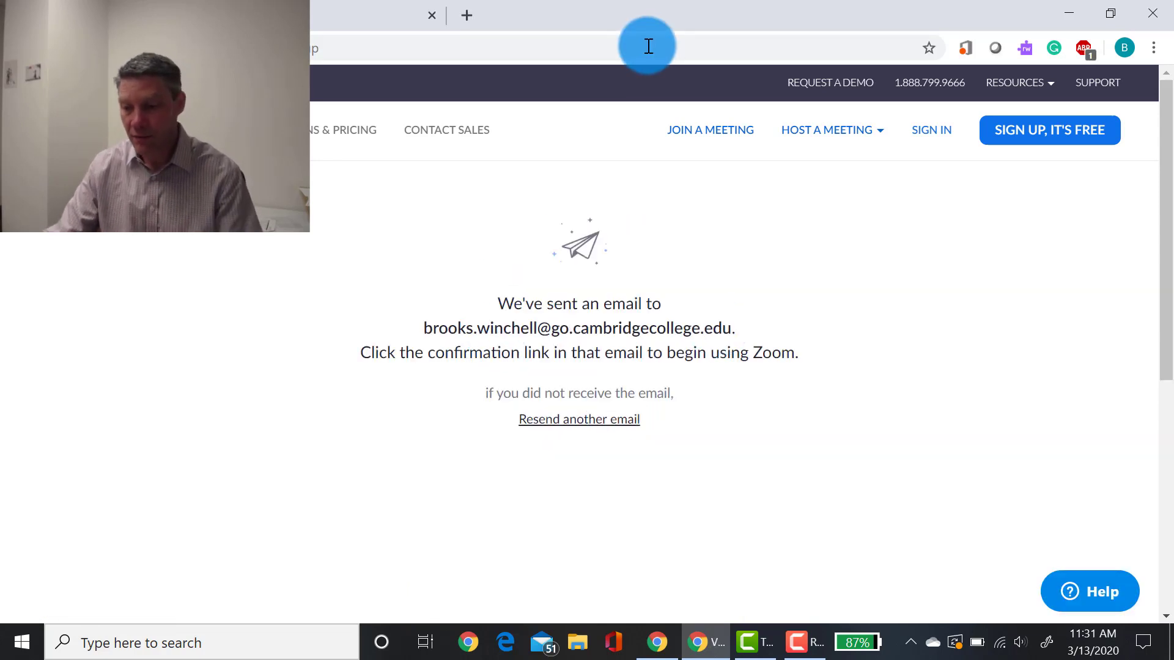
Step: Open the Zoom activation message in the mailbox and choose to join the account
click(385, 12)
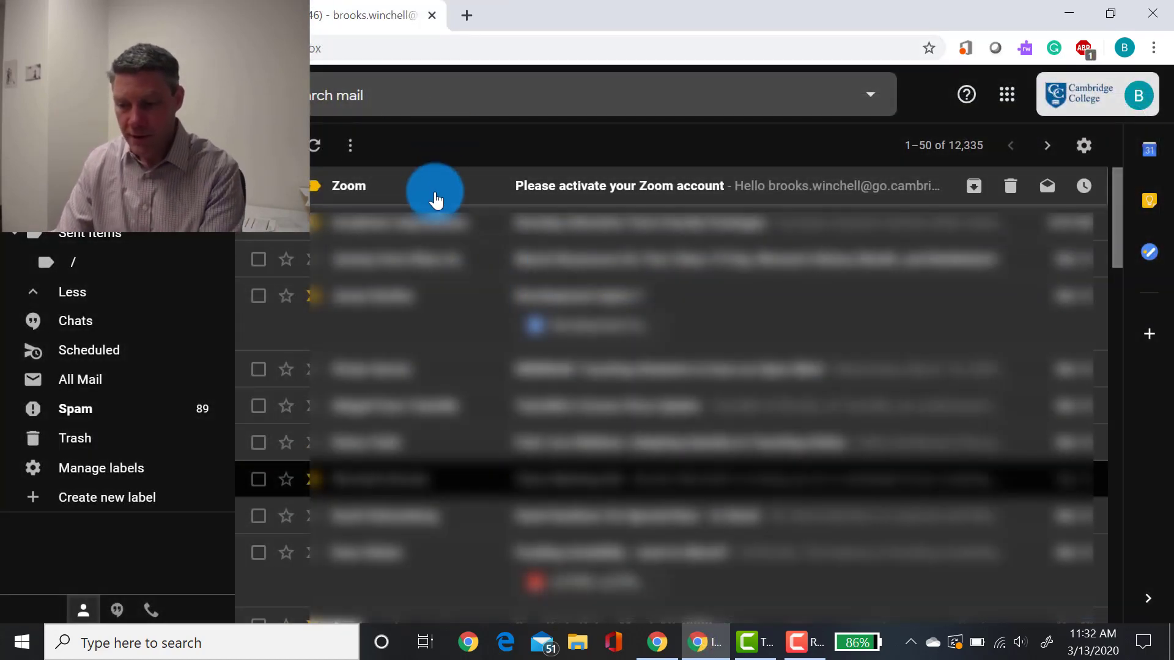
double_click(448, 188)
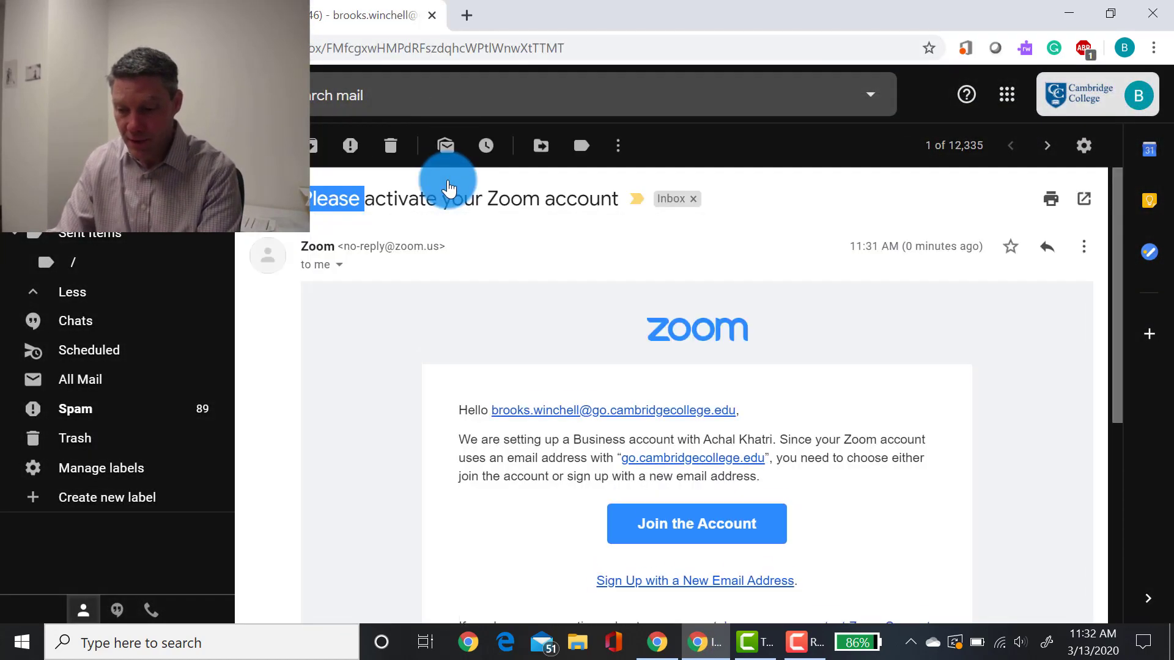
click(715, 532)
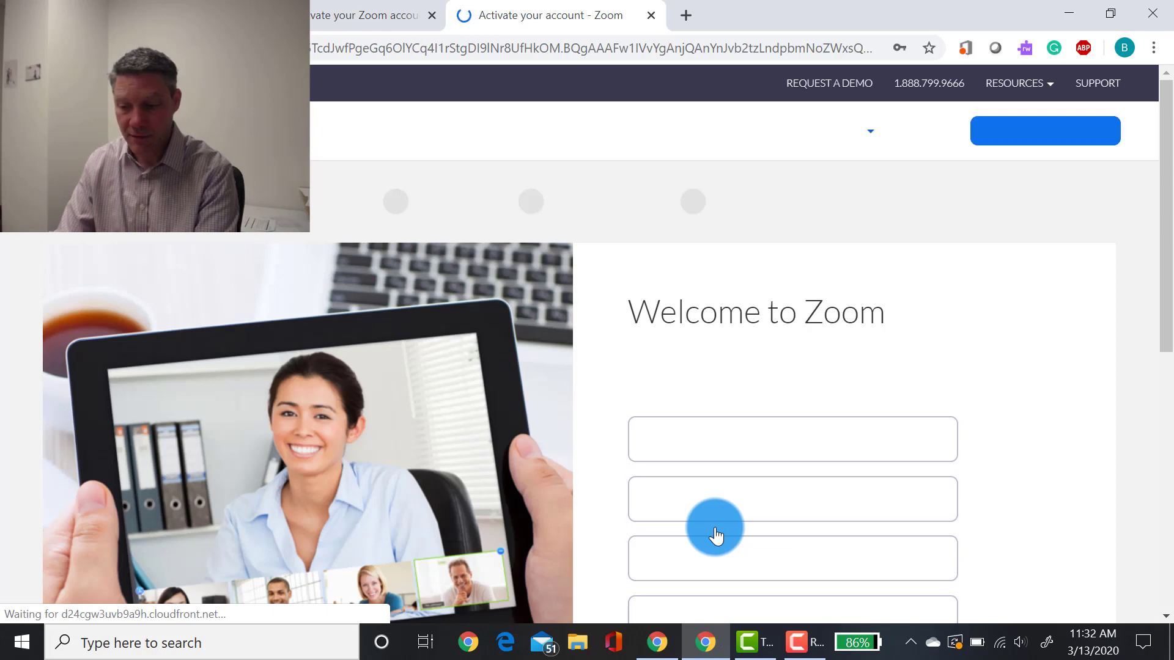
Step: Fill in the first and last name, enter and confirm the account password, and continue the activation
scroll(860, 315, down, 3)
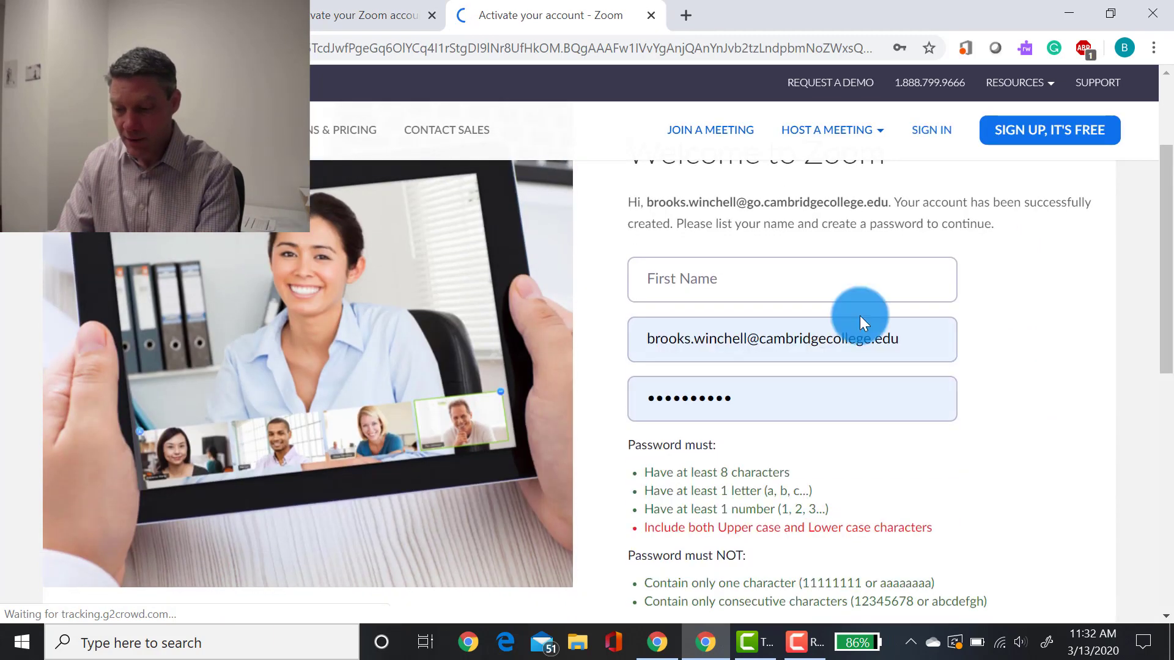
click(720, 281)
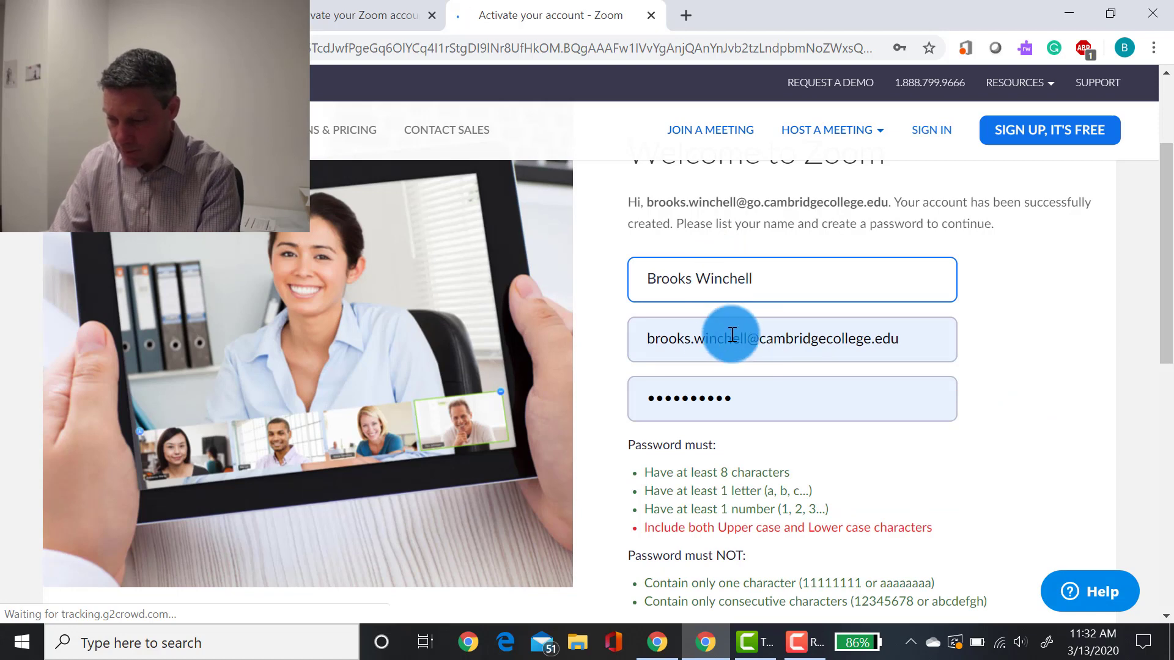
scroll(804, 476, down, 2)
scroll(770, 537, down, 2)
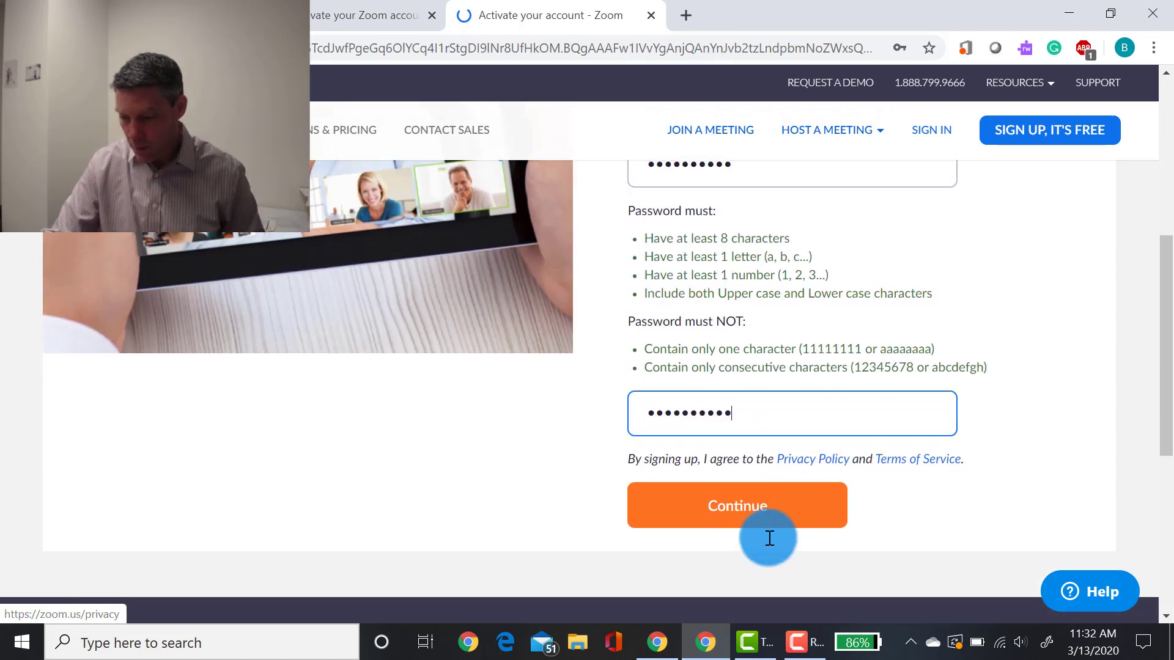
click(751, 506)
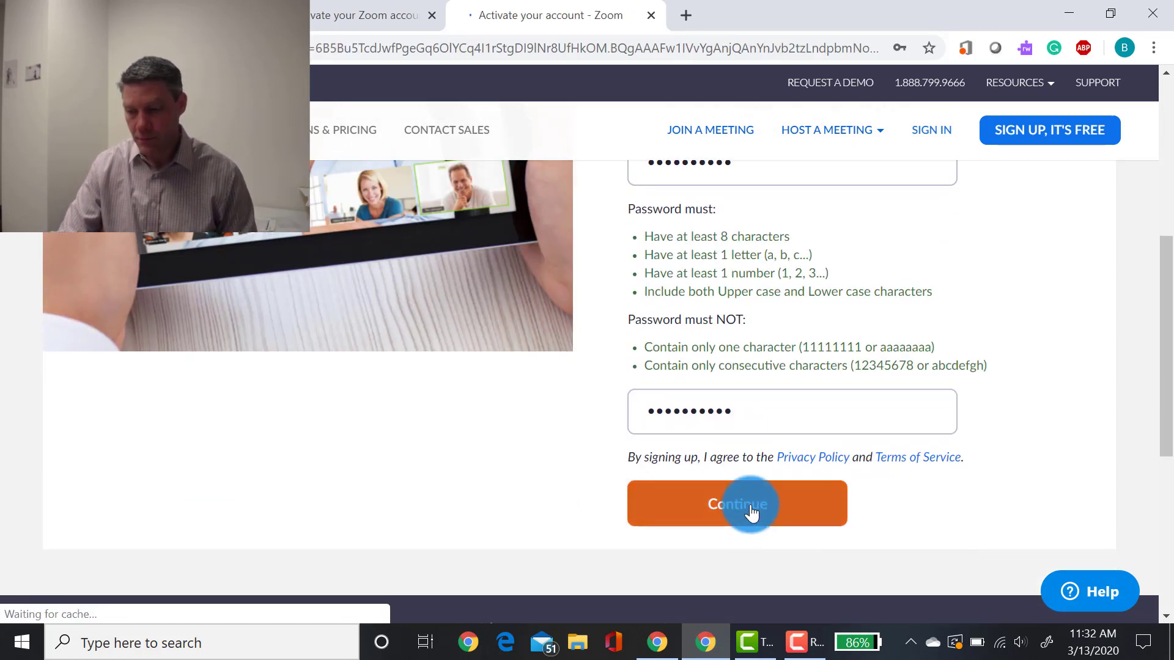
Step: Complete the reCAPTCHA check and skip inviting colleagues
scroll(749, 512, down, 5)
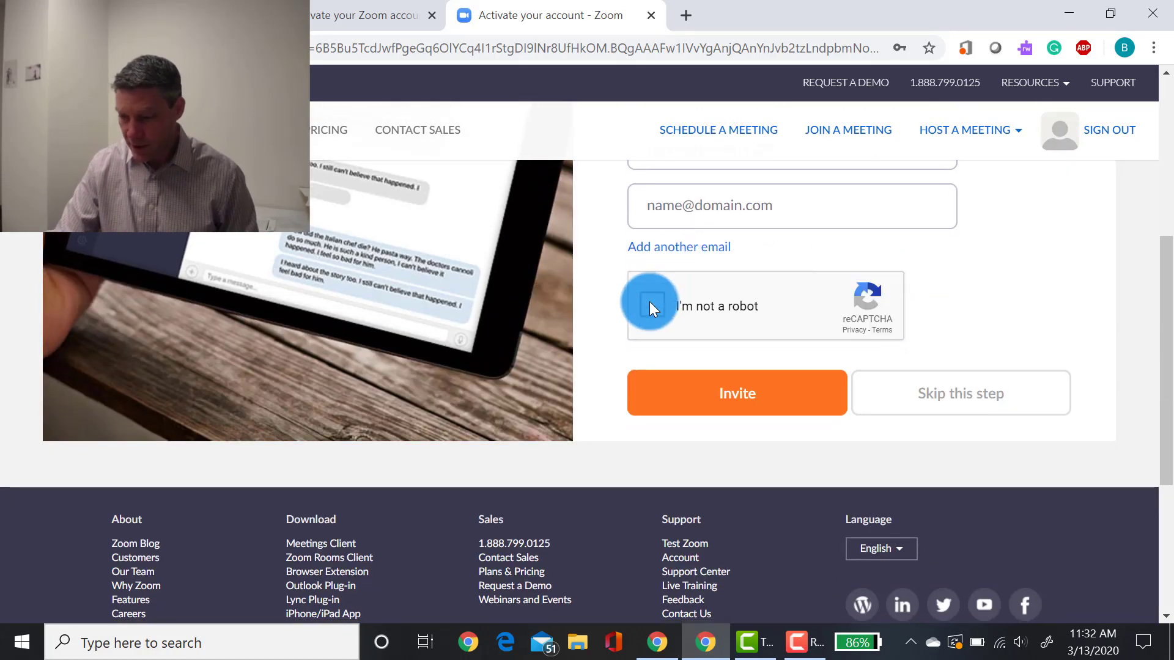
click(649, 304)
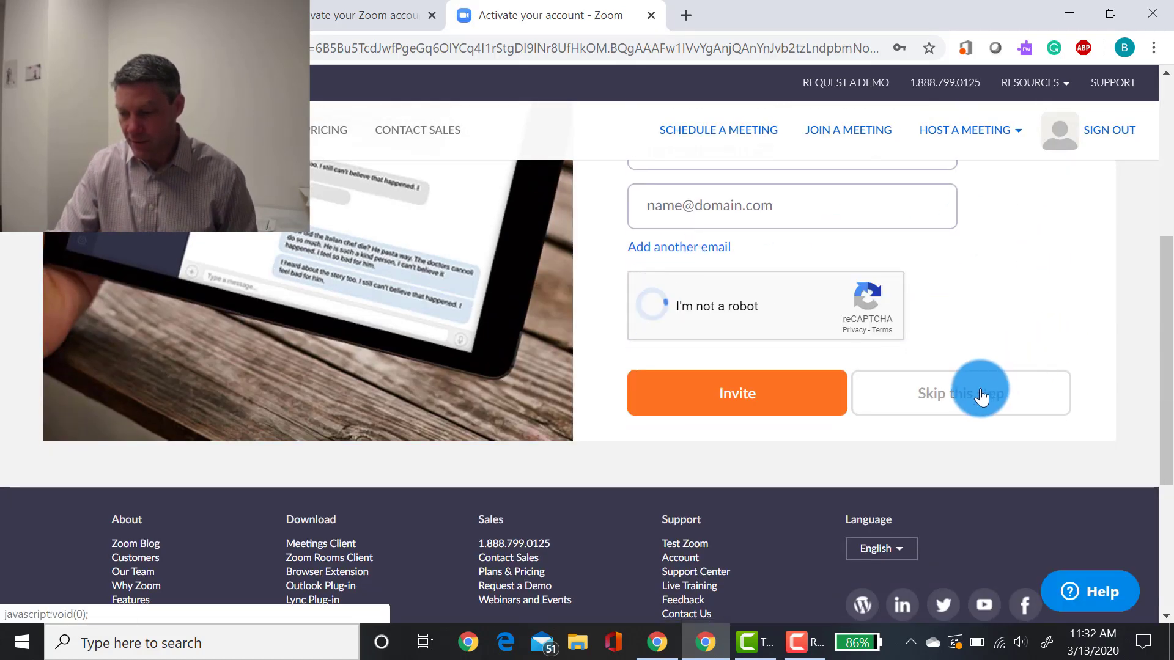
click(981, 395)
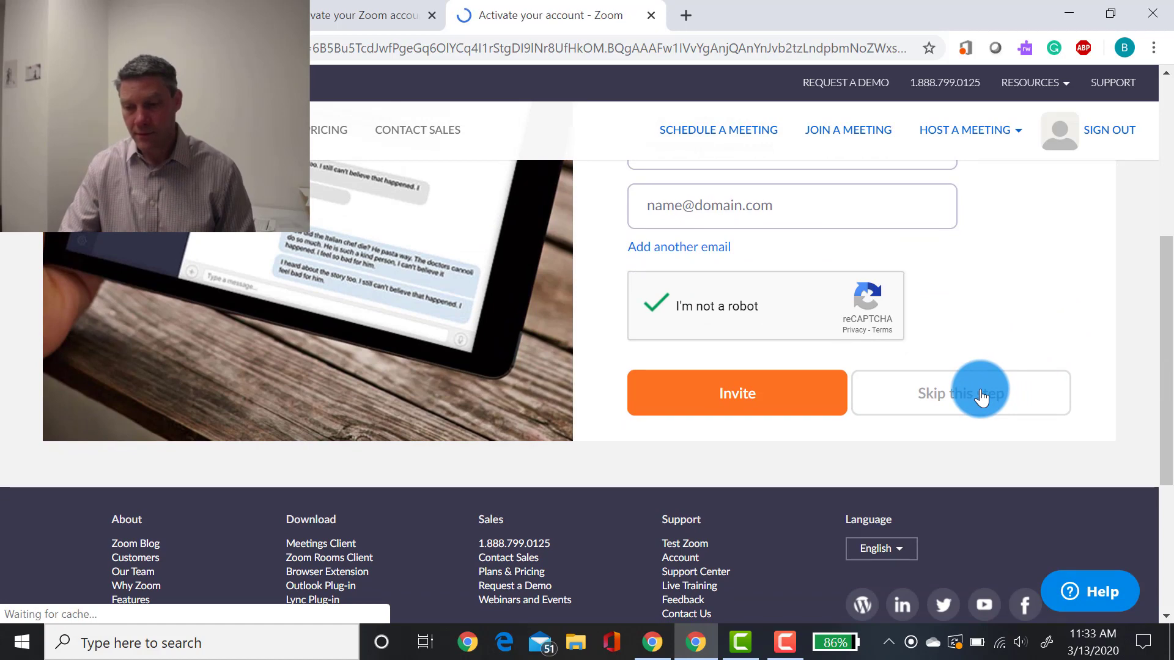
Step: Go to the account page from the test meeting page instead of starting a meeting
scroll(849, 371, down, 1)
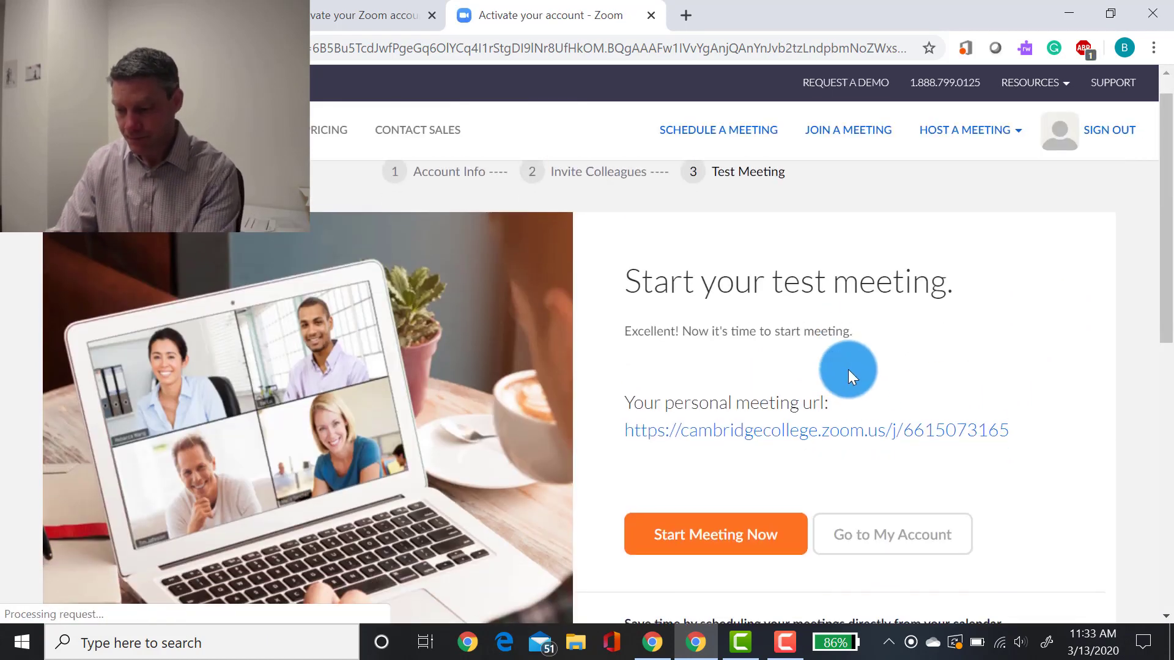
scroll(848, 369, down, 2)
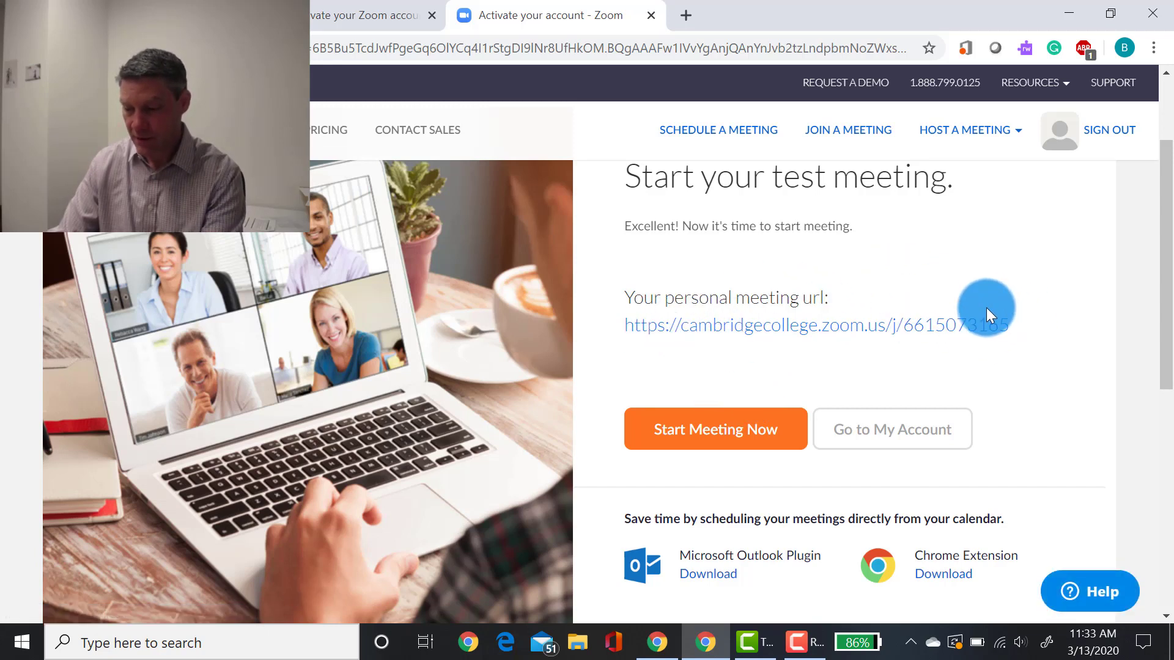
scroll(933, 392, down, 2)
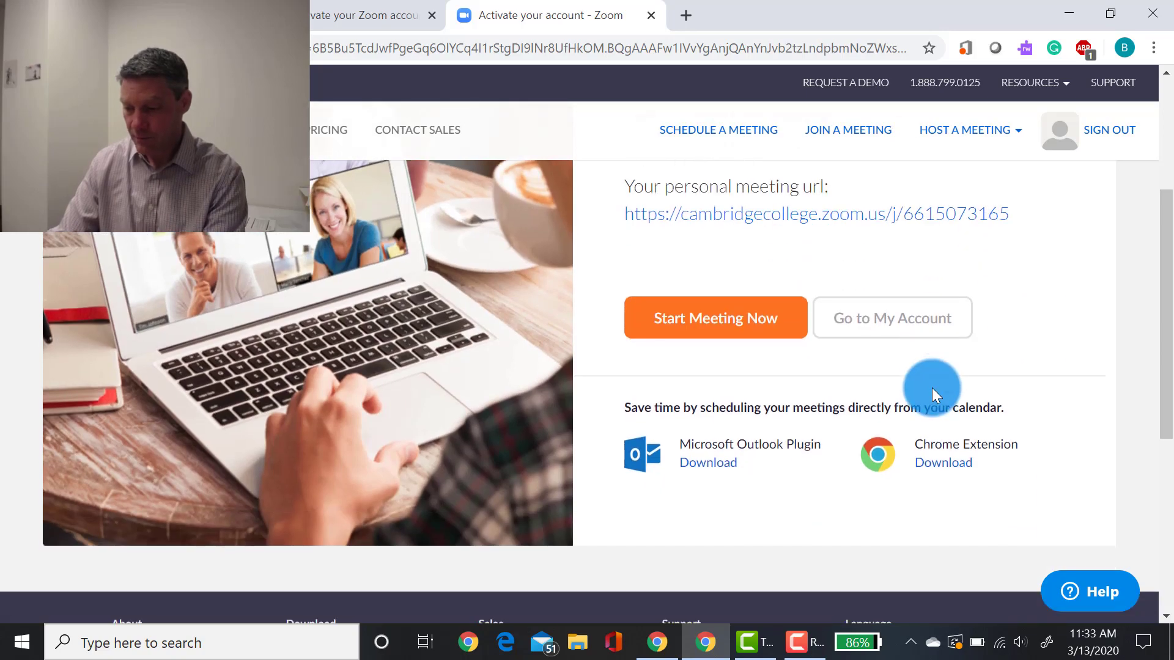
click(919, 324)
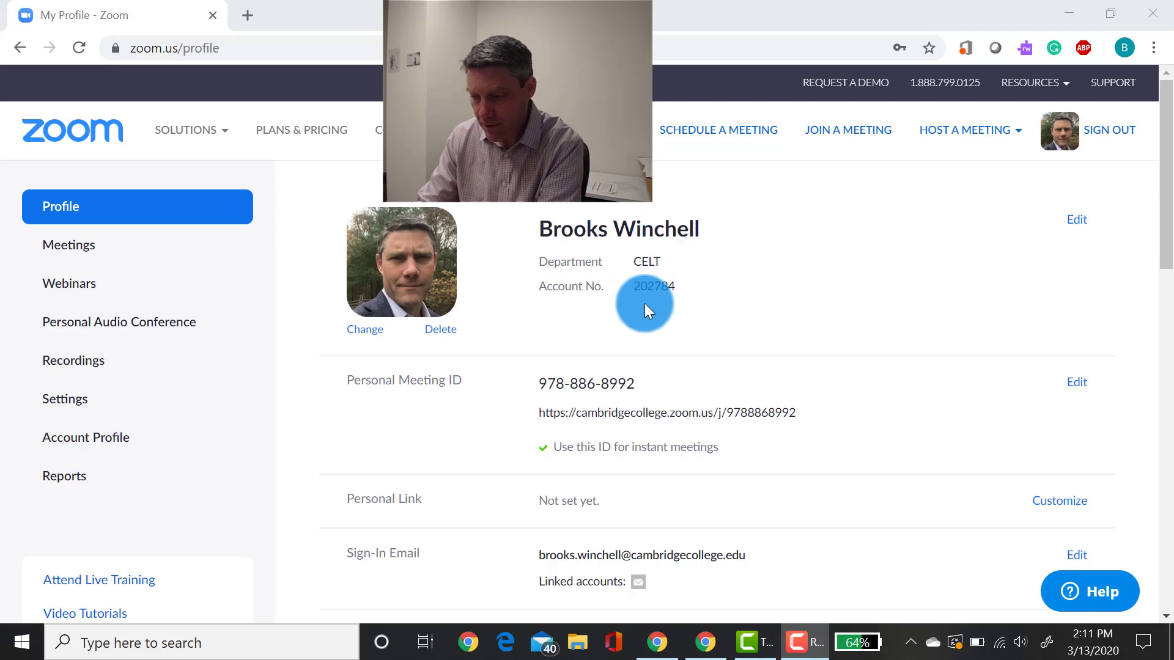
Step: Review the profile details, including personal meeting ID and date and time settings, and examine the upcoming meetings list
scroll(645, 303, down, 2)
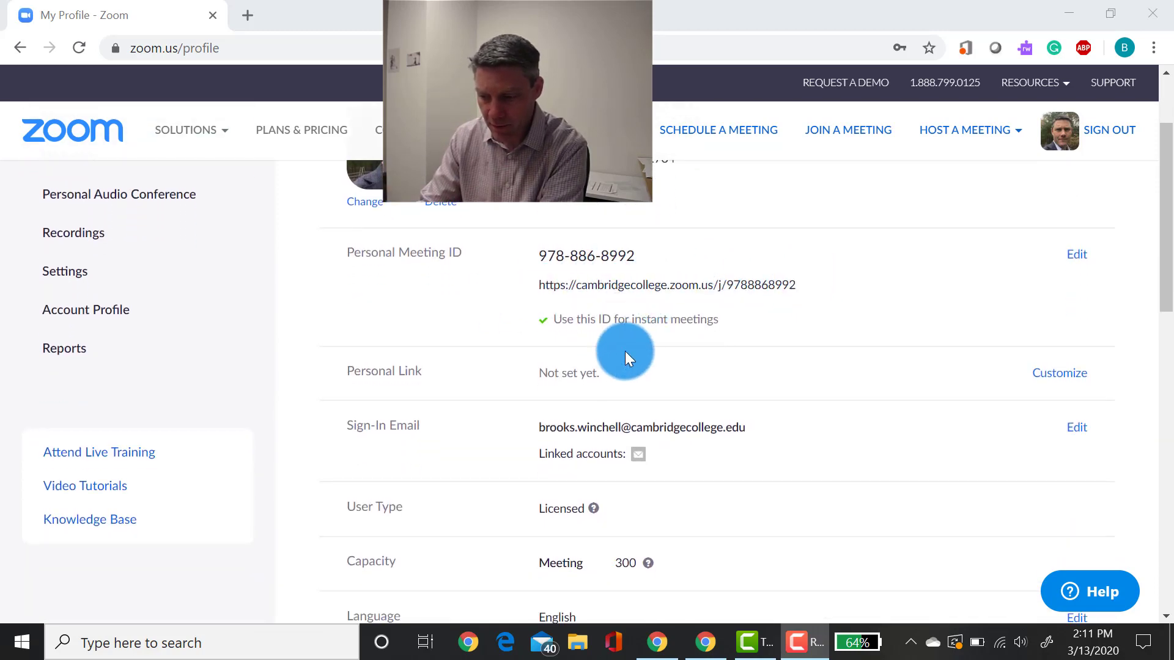
scroll(629, 355, down, 4)
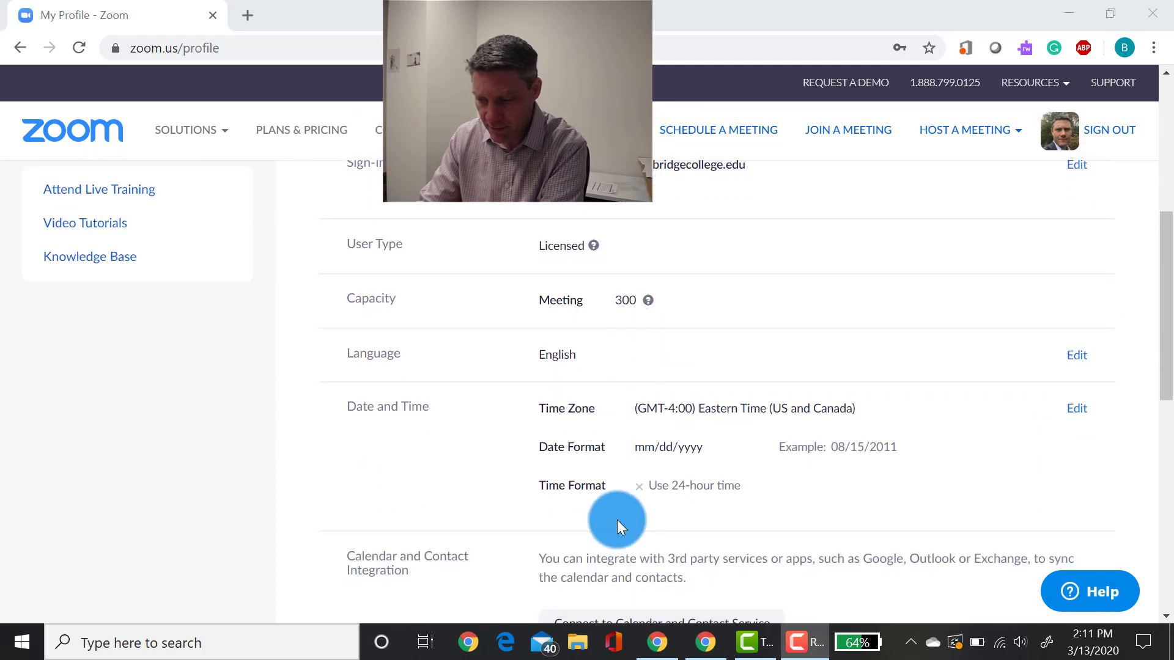
scroll(617, 519, down, 3)
scroll(617, 520, up, 3)
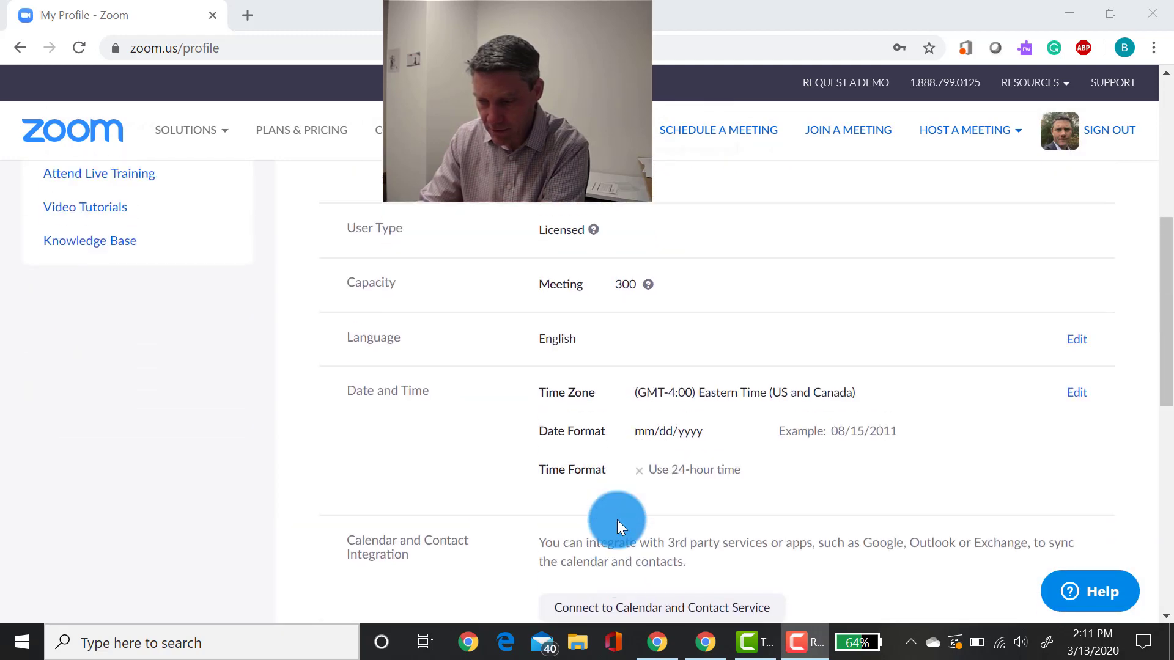
scroll(618, 519, up, 7)
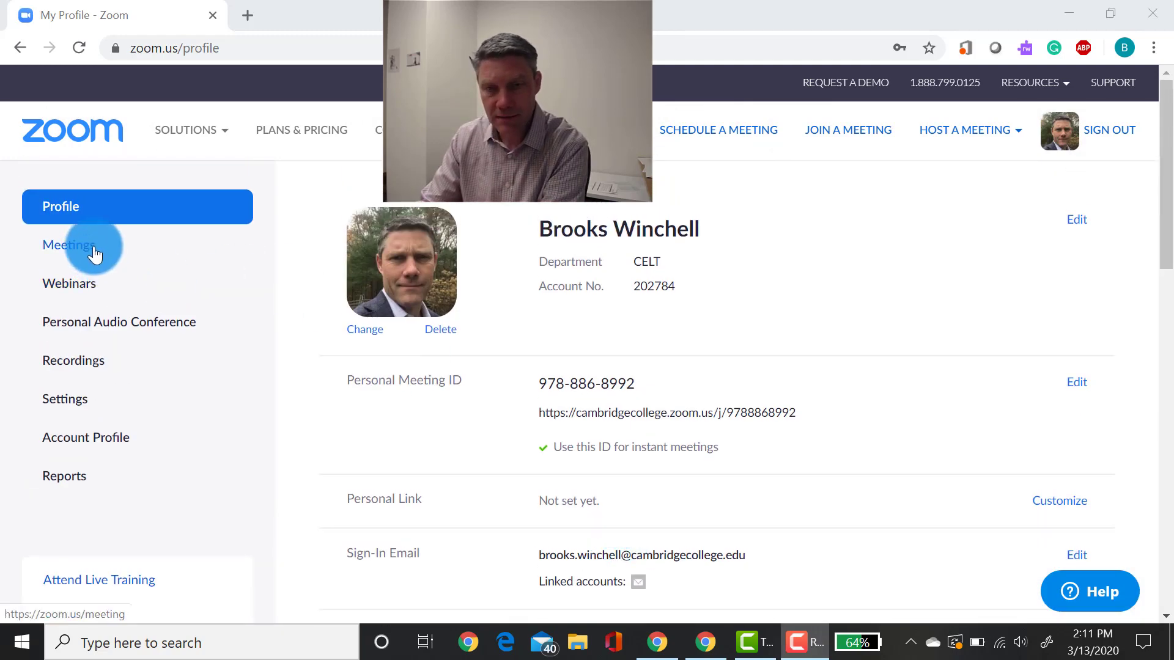
click(69, 245)
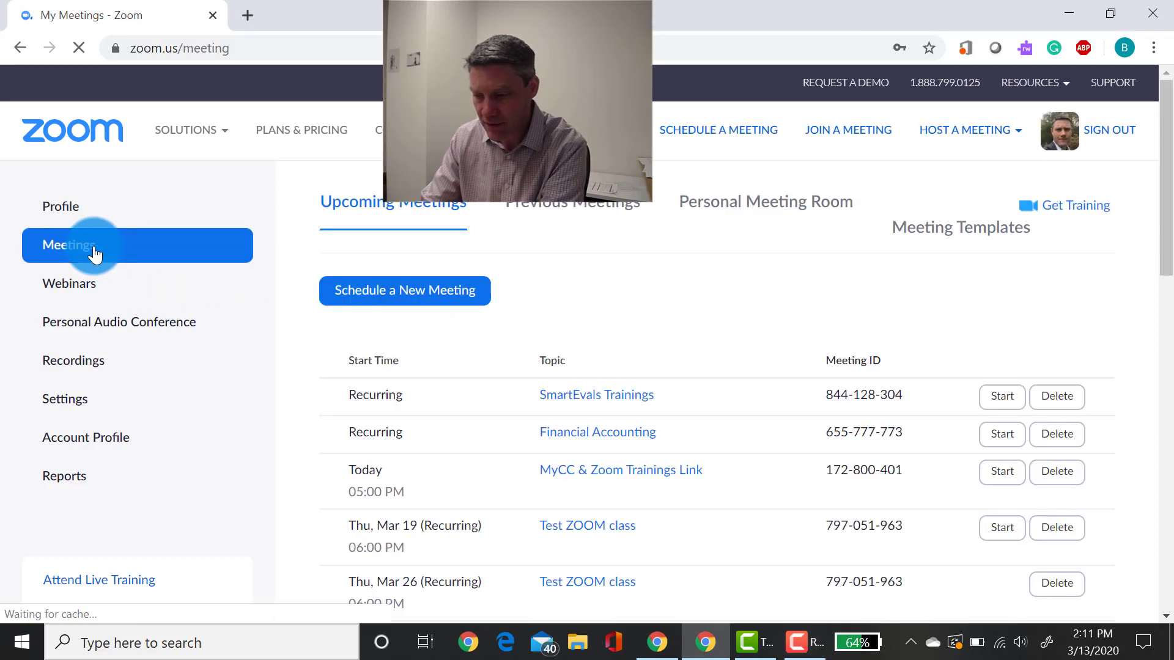
scroll(544, 446, down, 4)
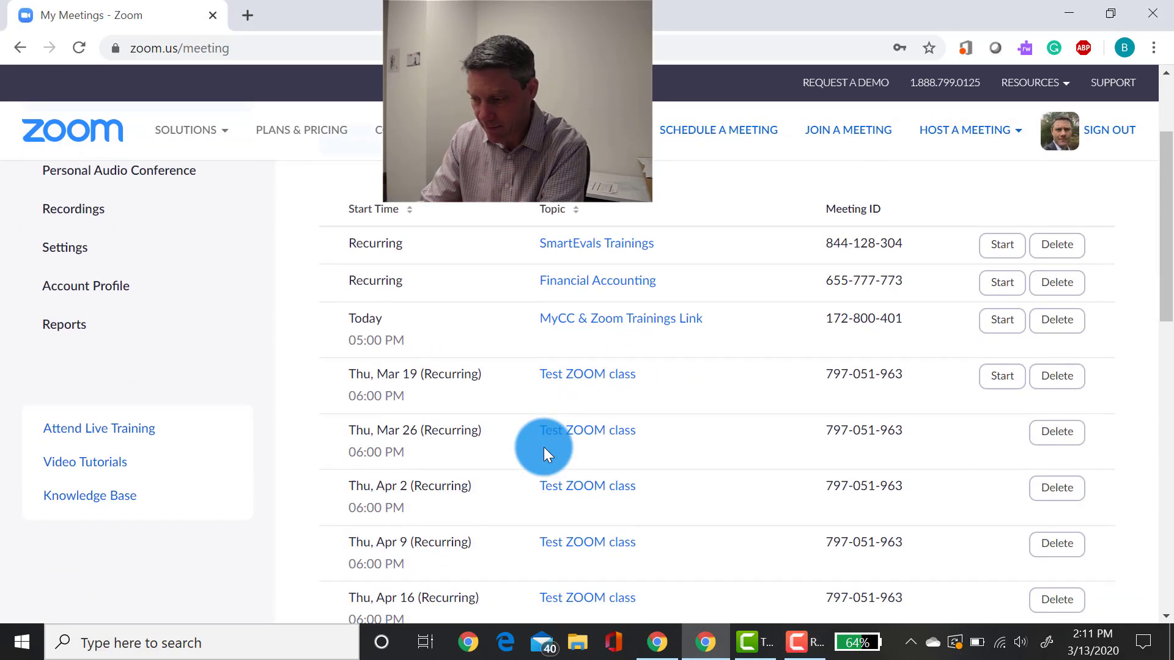
scroll(544, 446, up, 4)
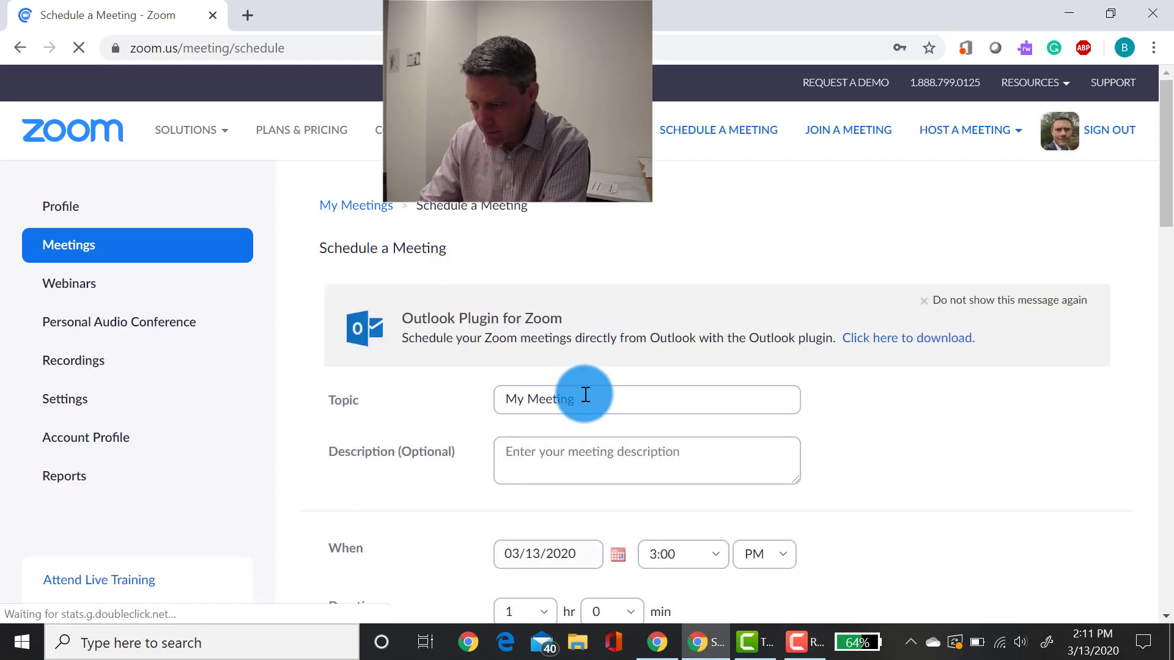
Step: Create a new scheduled meeting with the topic ZOOM
click(586, 395)
key(ctrl+a)
text(Z)
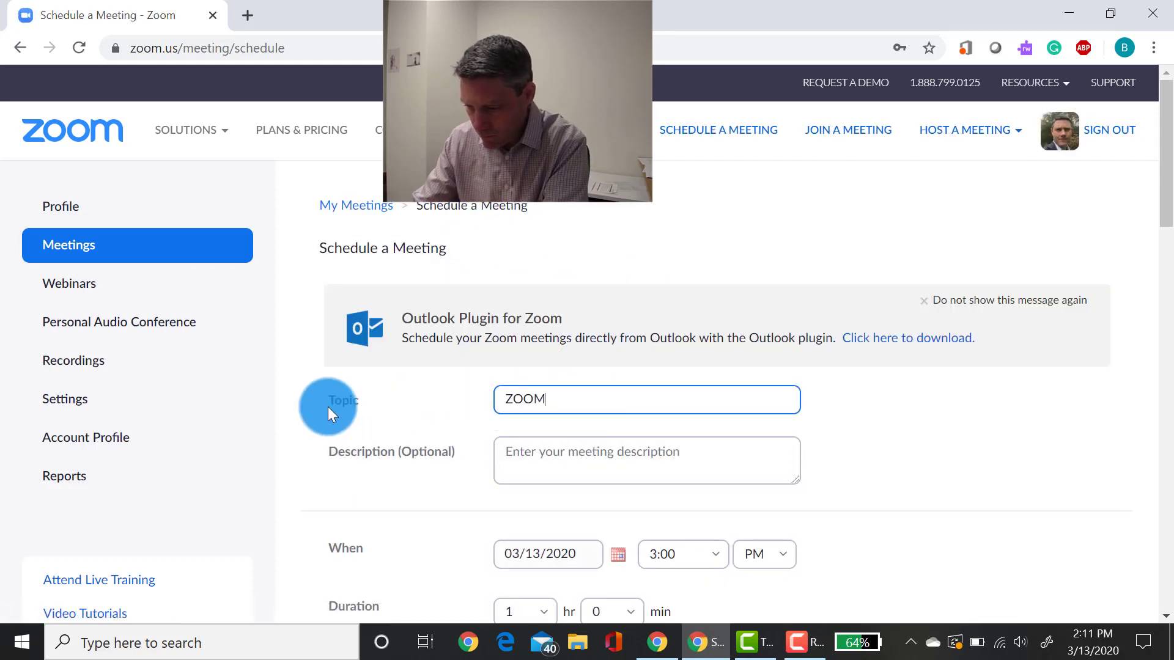
Step: Set the meeting to start on 03/20/2020 at 6:00 PM
scroll(574, 461, down, 2)
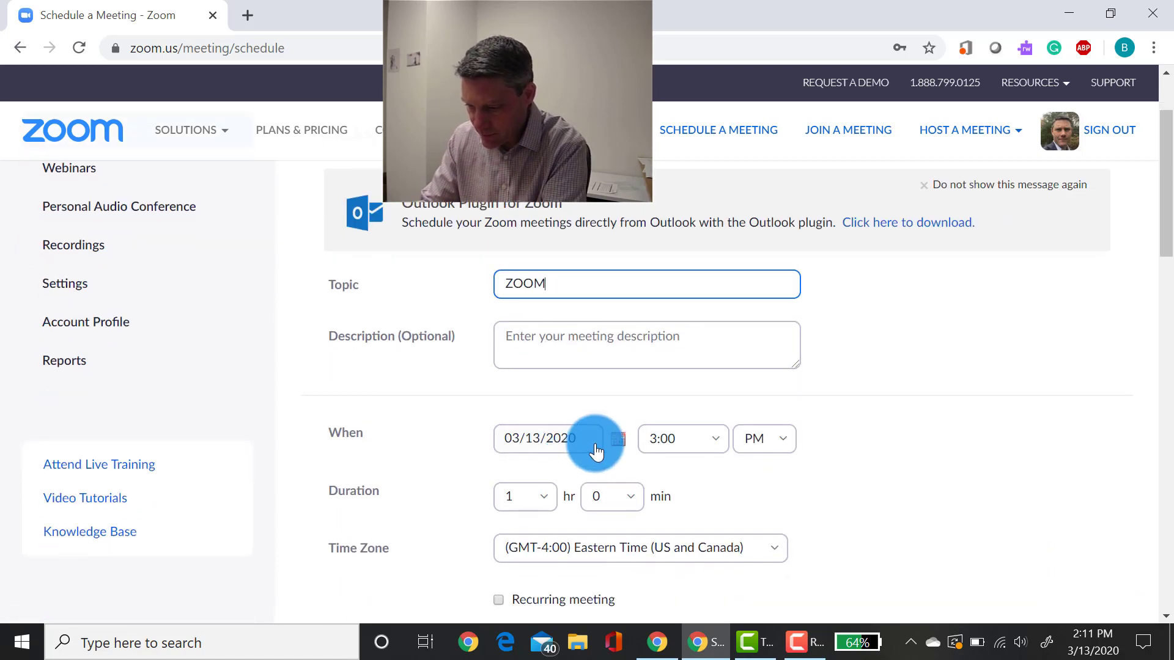
click(619, 441)
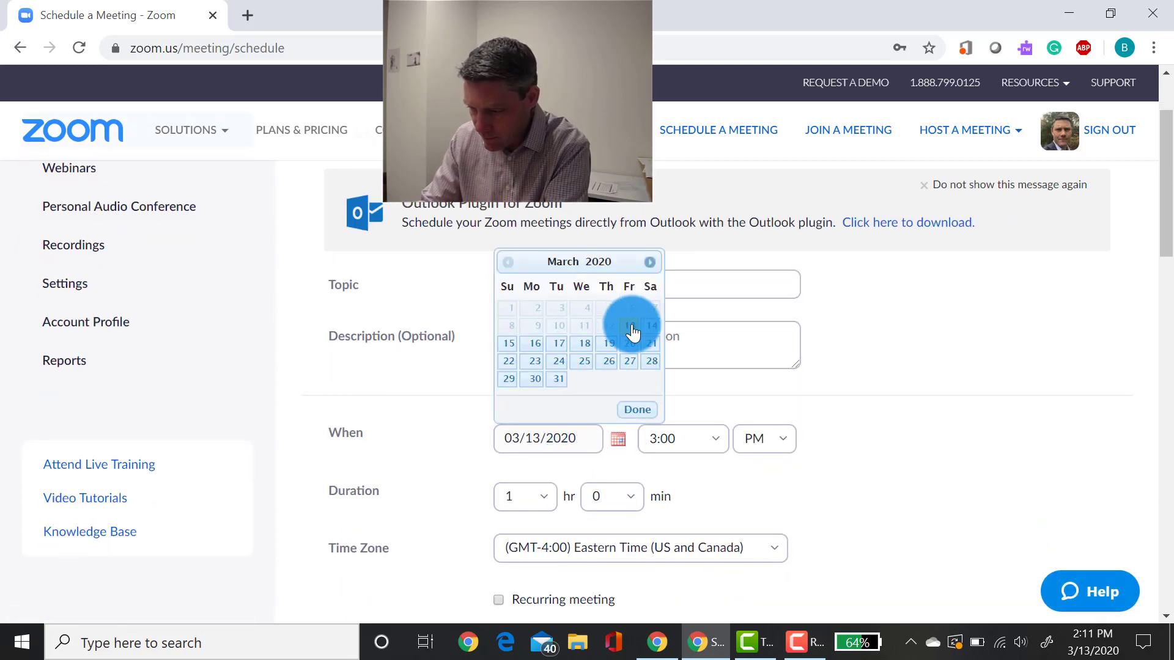
click(634, 348)
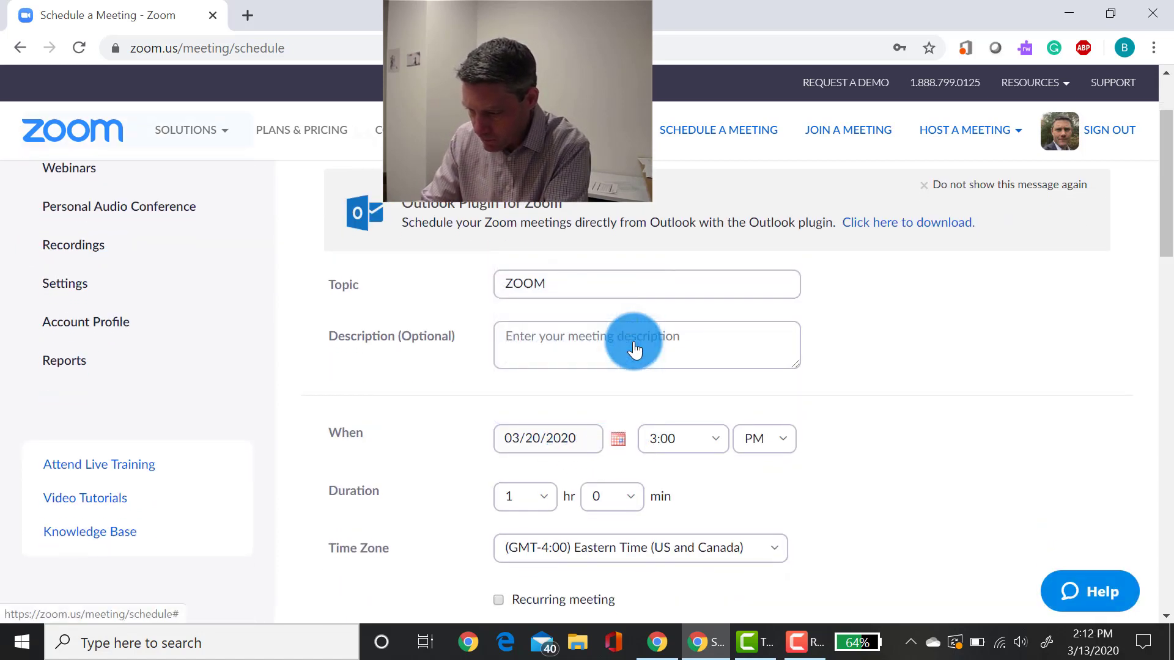
click(719, 452)
scroll(675, 327, down, 2)
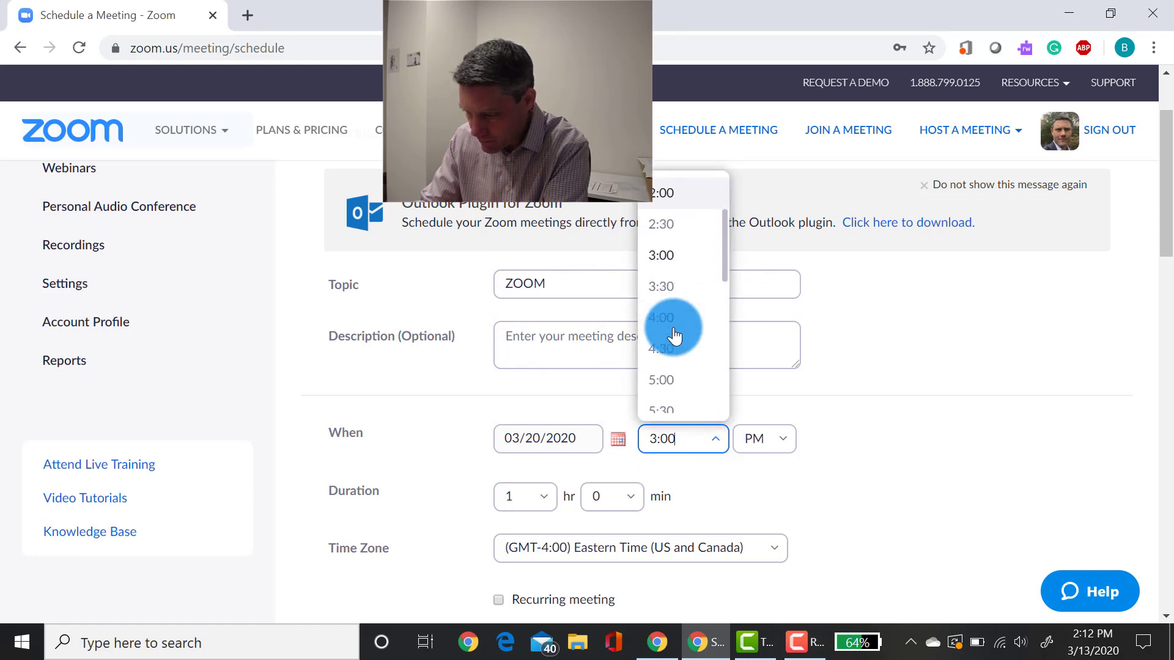
scroll(676, 367, down, 1)
click(676, 390)
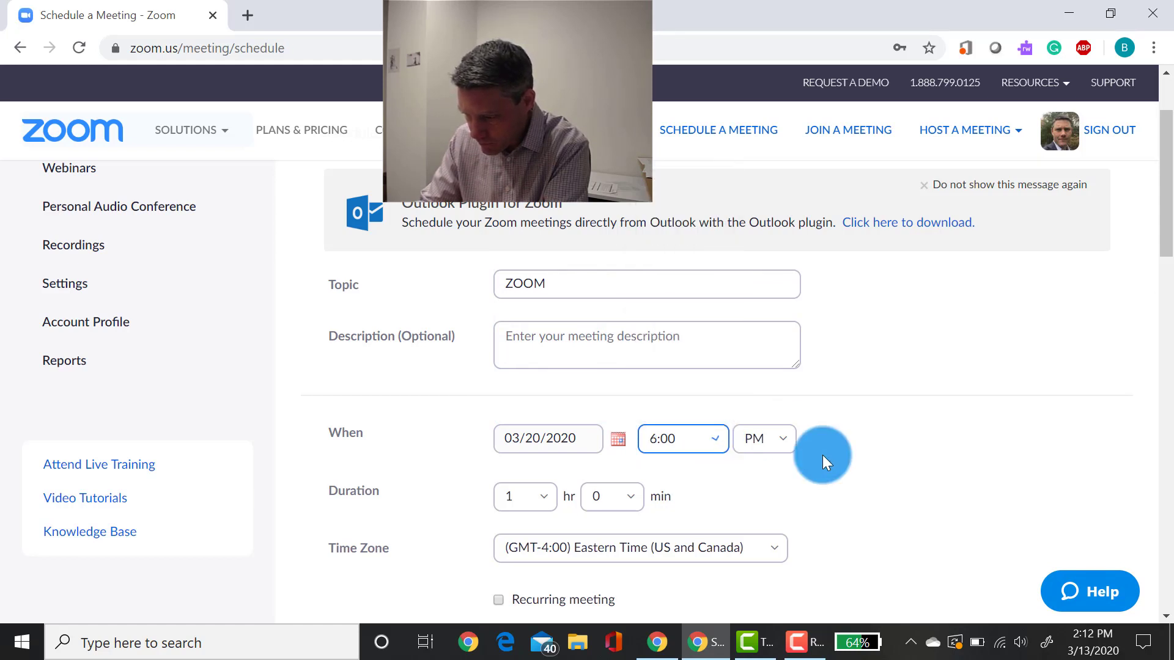
Step: Check the duration choices without changing them and make the meeting recurring
scroll(823, 454, down, 1)
scroll(823, 454, down, 1)
click(530, 370)
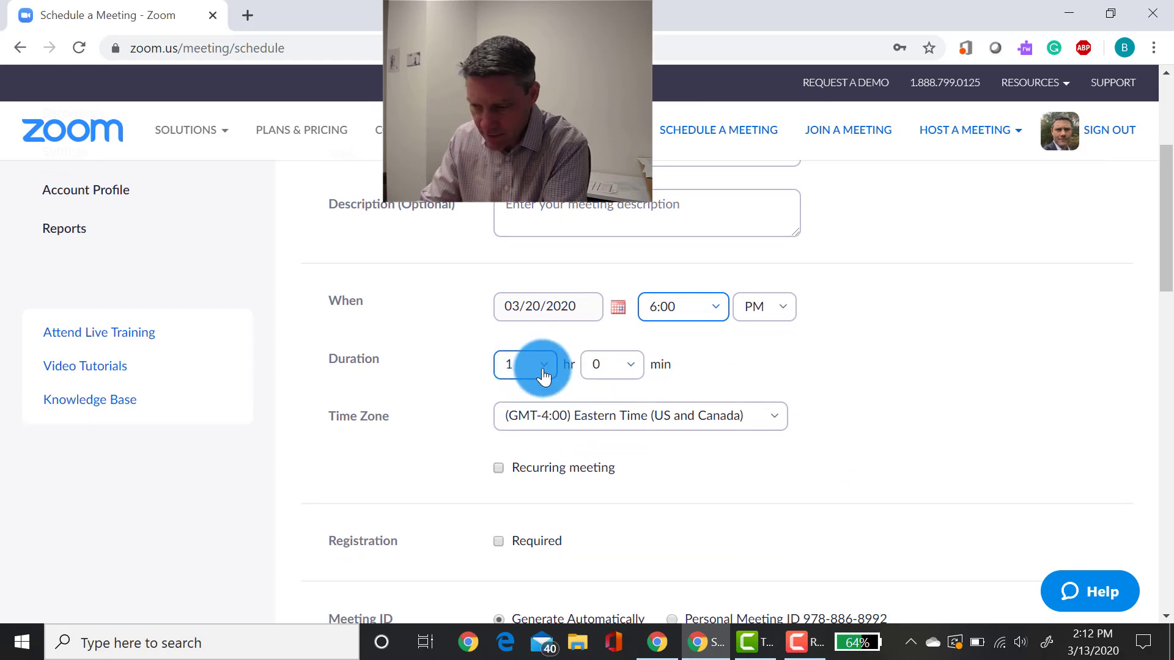
click(543, 374)
scroll(838, 384, down, 1)
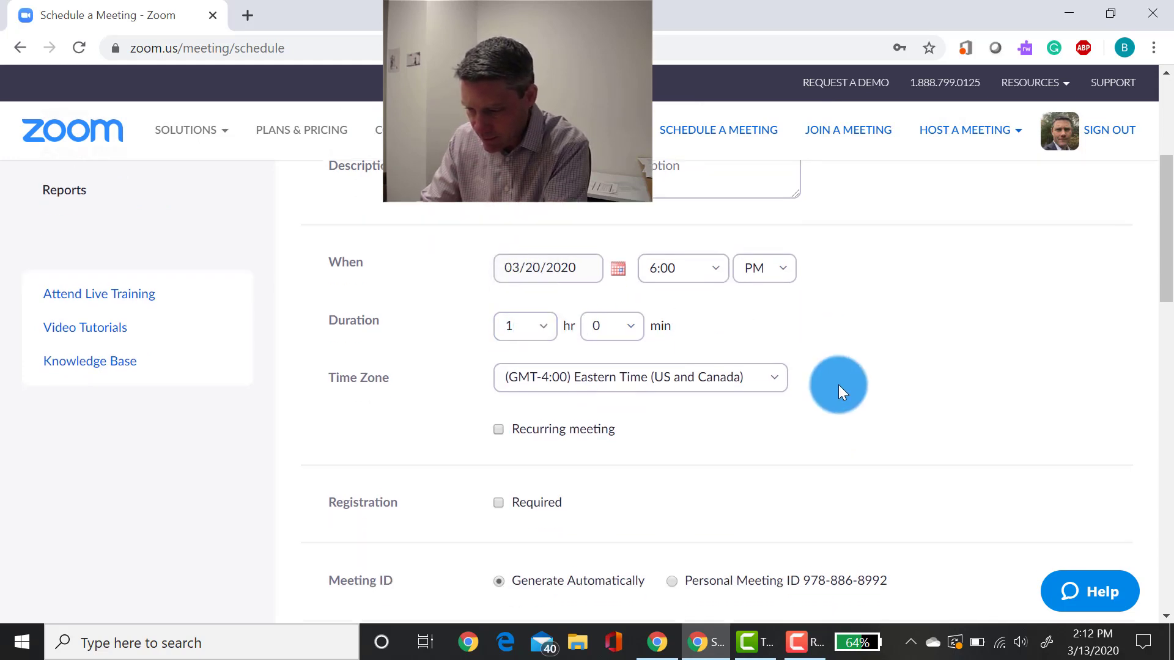
click(497, 425)
scroll(753, 448, down, 2)
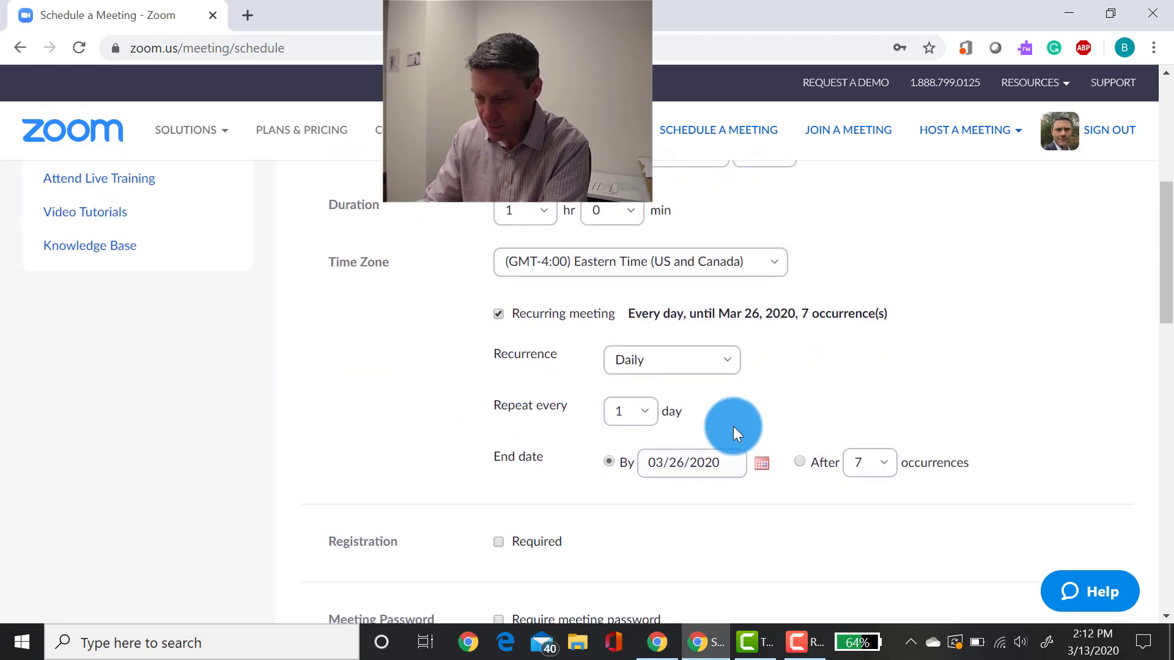
Step: Set the meeting's recurrence to Weekly and save the scheduled meeting after checking the remaining options
click(707, 366)
click(697, 435)
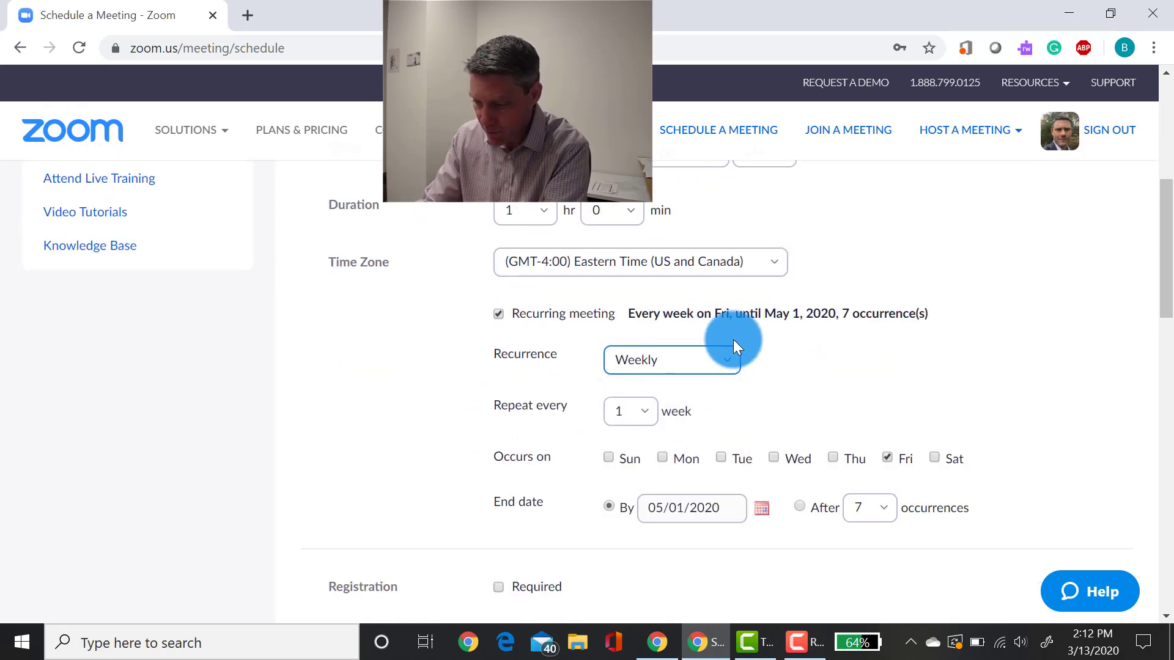
scroll(832, 451, down, 3)
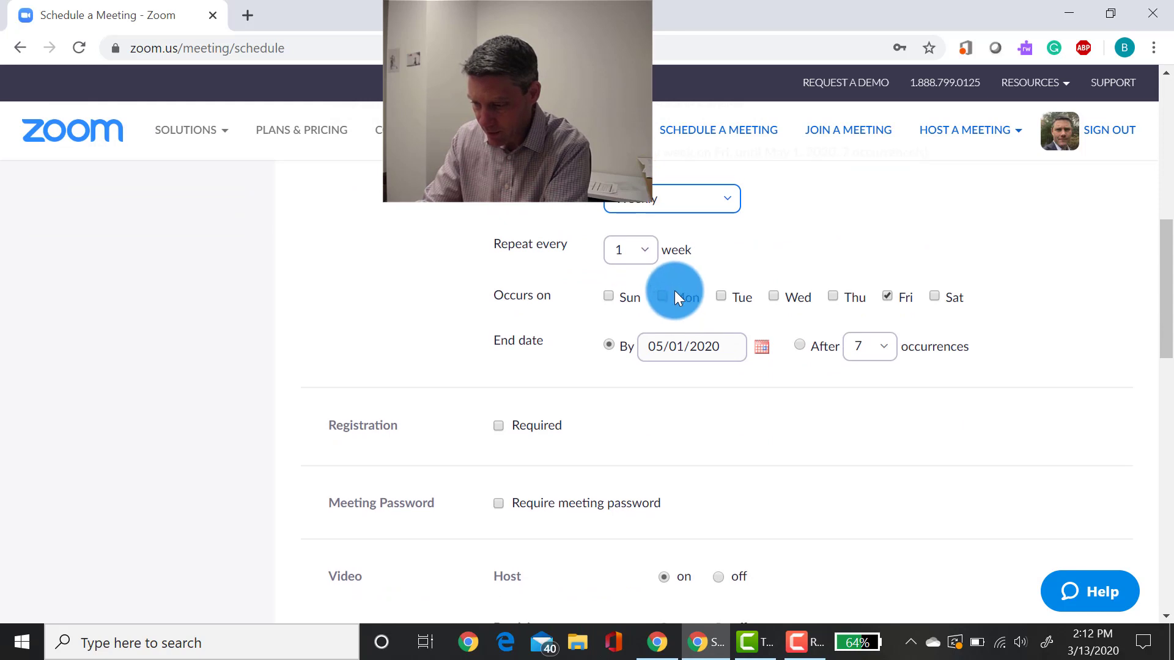
scroll(515, 398, down, 3)
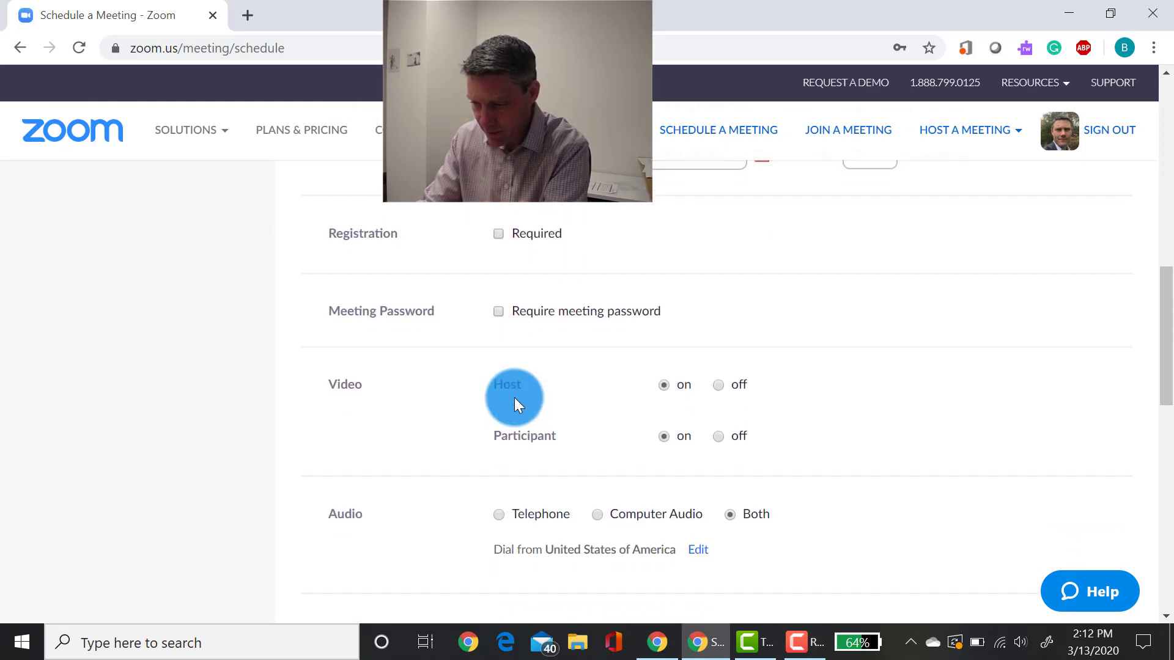
scroll(505, 306, down, 2)
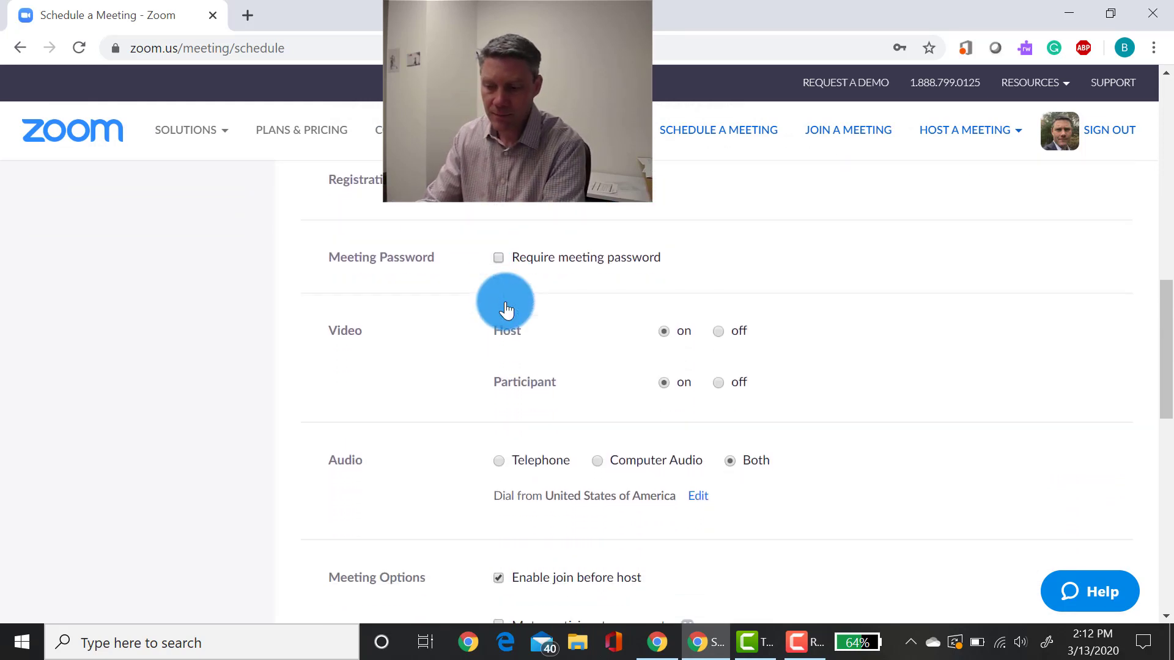
scroll(505, 309, down, 1)
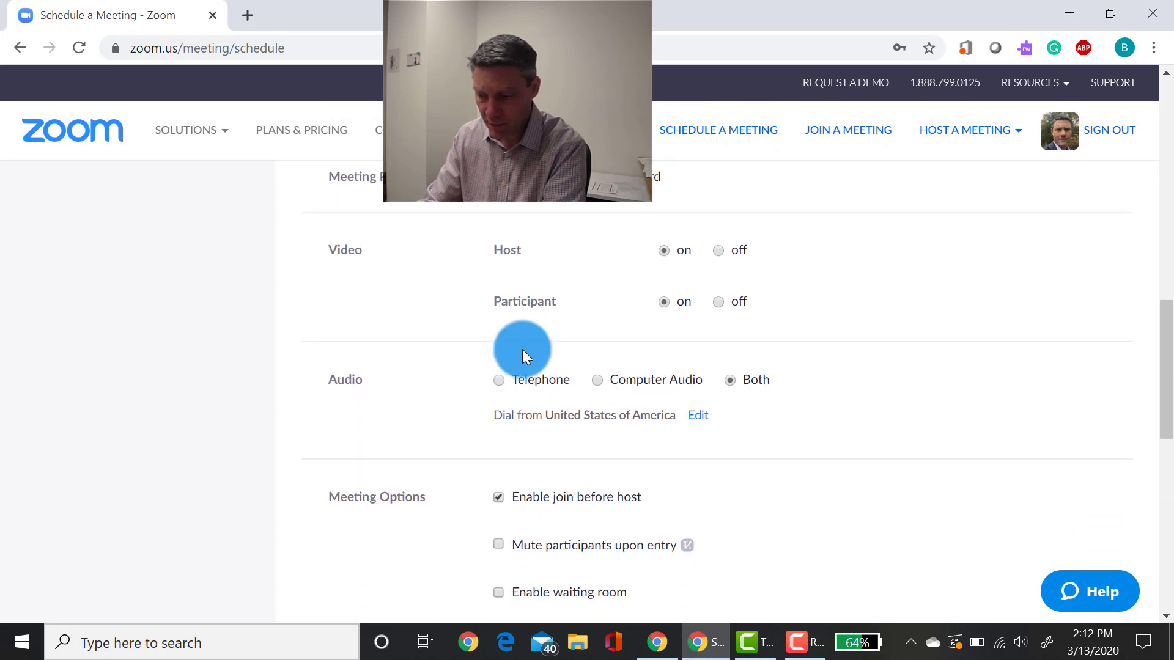
scroll(570, 495, down, 3)
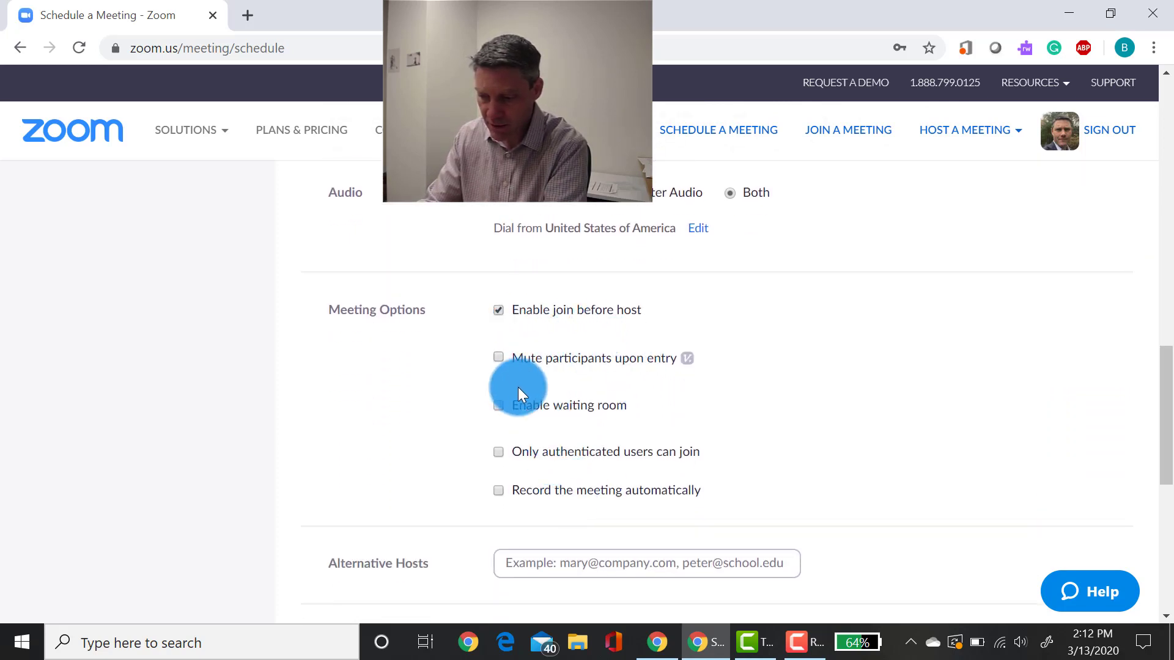
scroll(926, 426, down, 3)
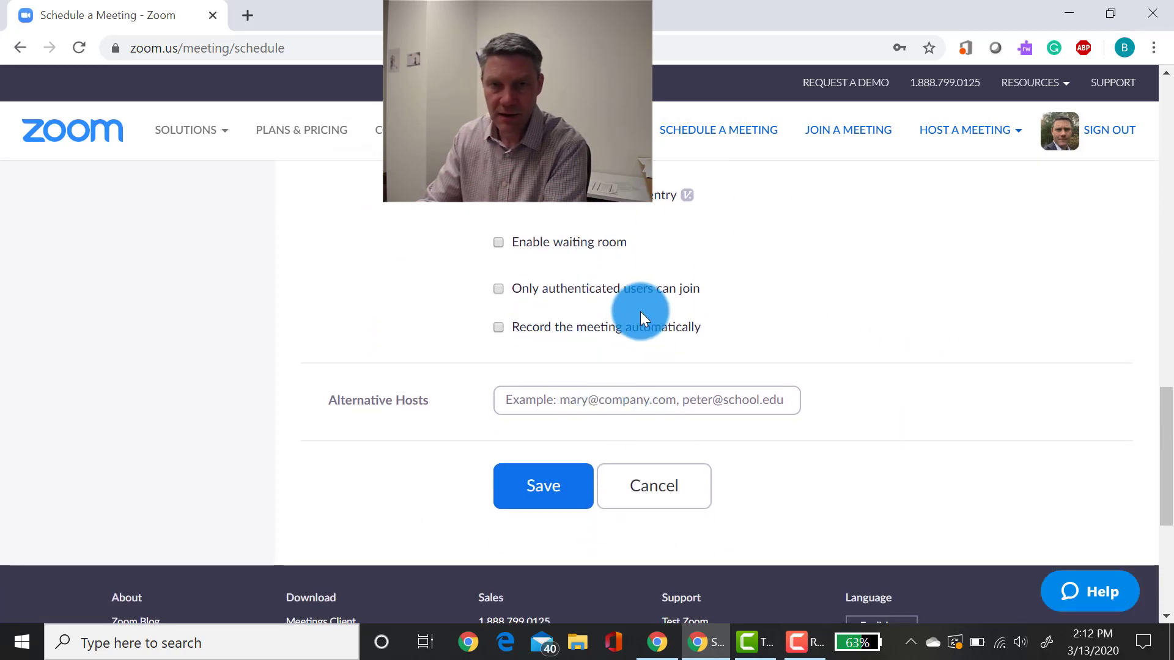
click(531, 499)
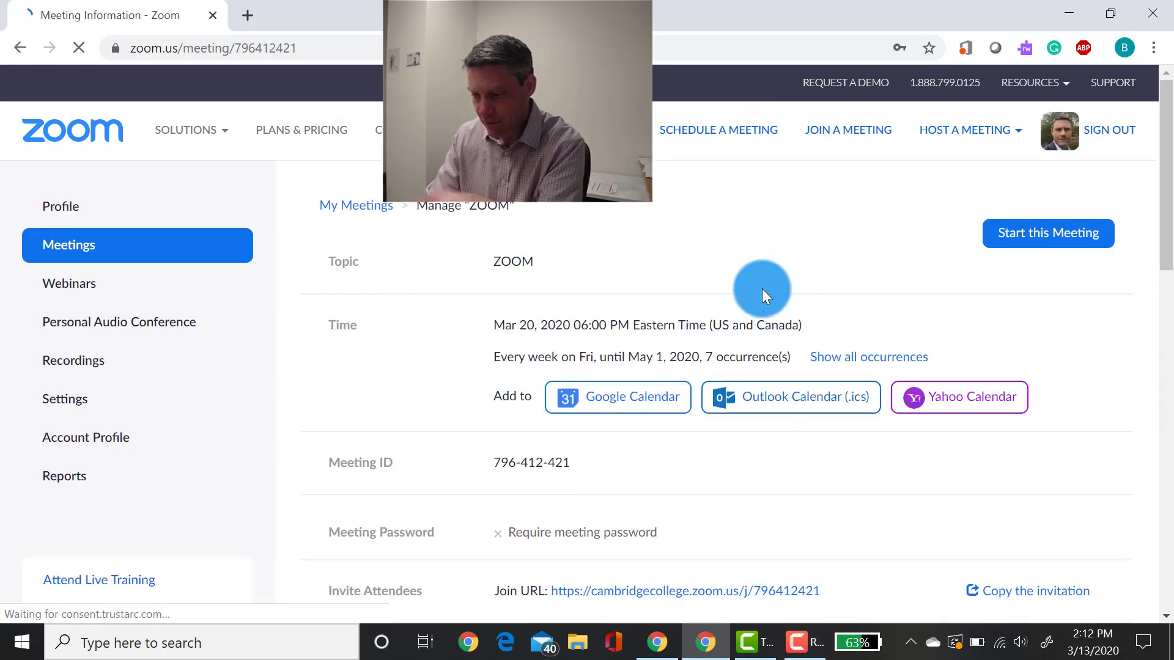
Step: Copy the full meeting invitation text from the saved ZOOM meeting's details and close the invitation dialog
scroll(762, 289, down, 1)
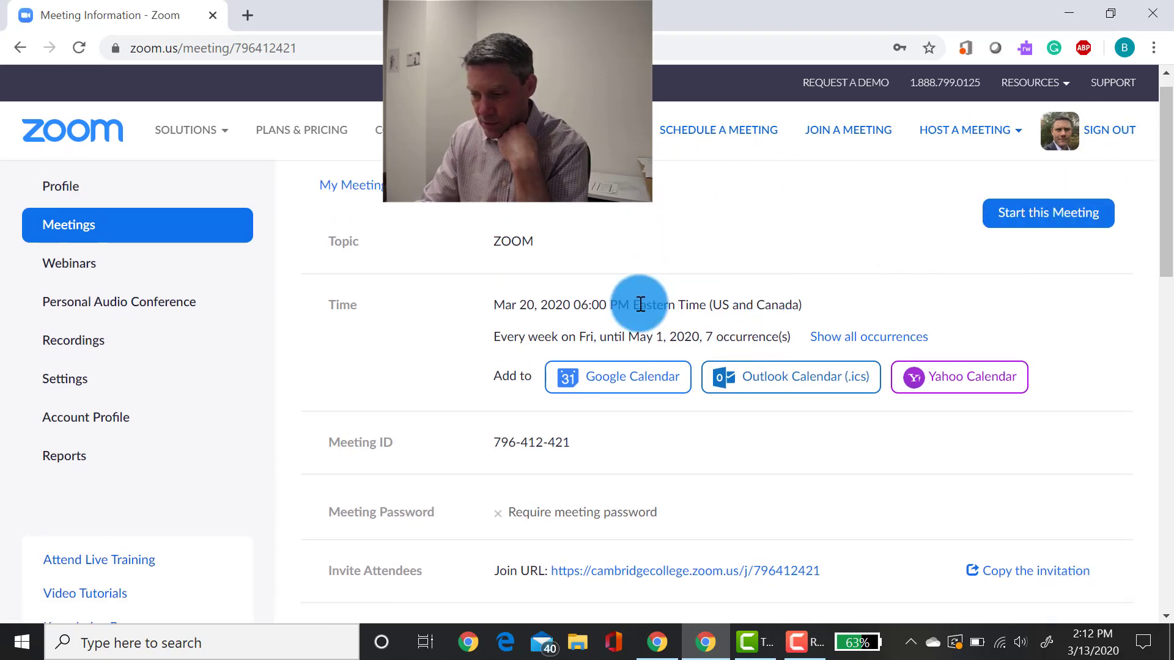
scroll(620, 317, down, 3)
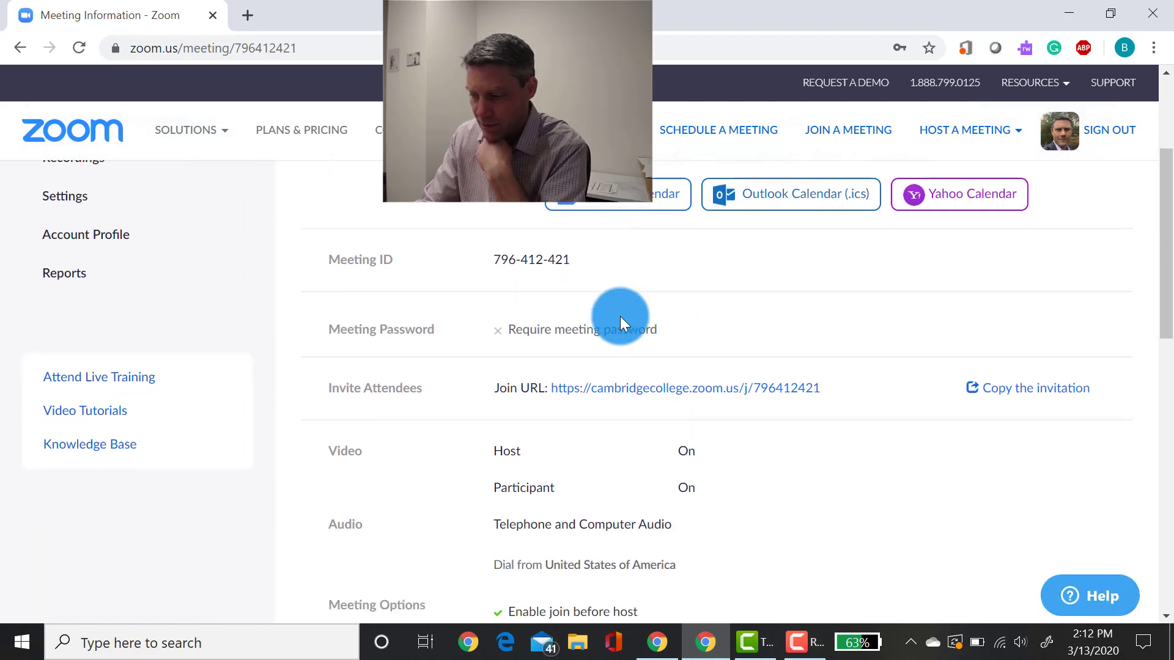
click(1038, 401)
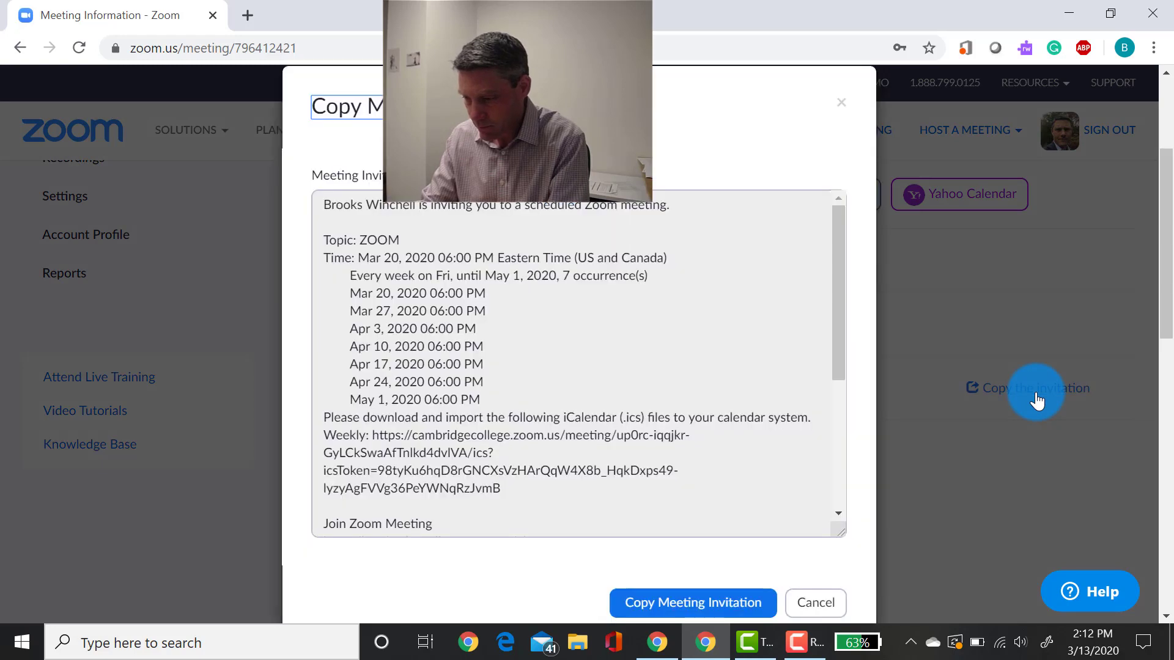
click(638, 478)
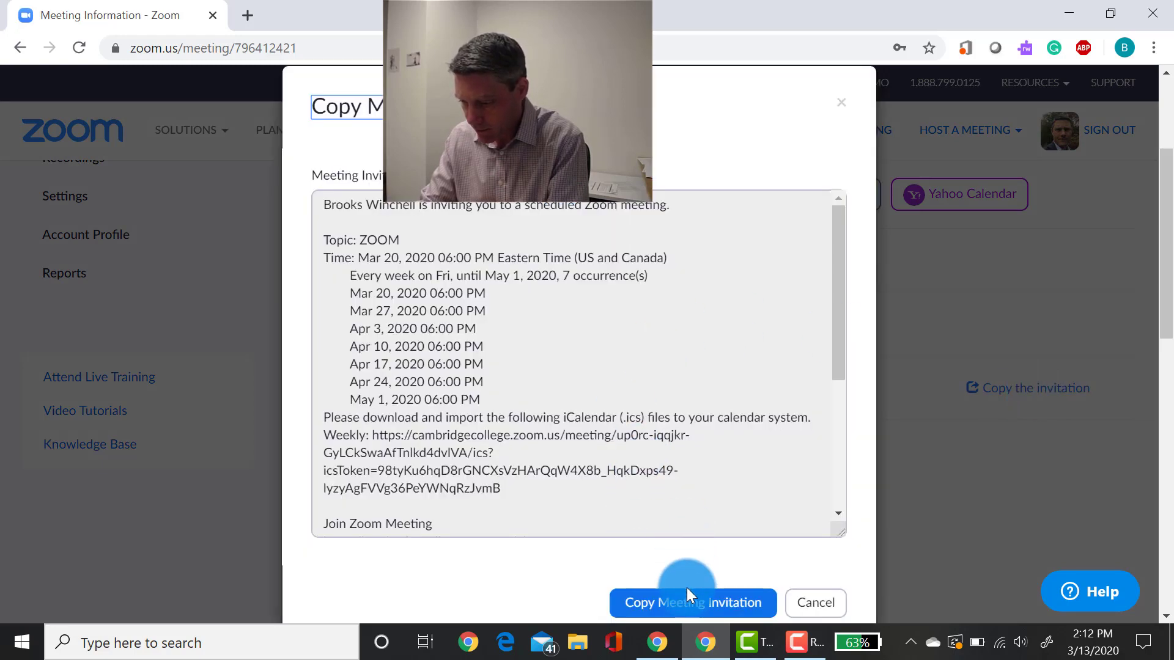
click(688, 607)
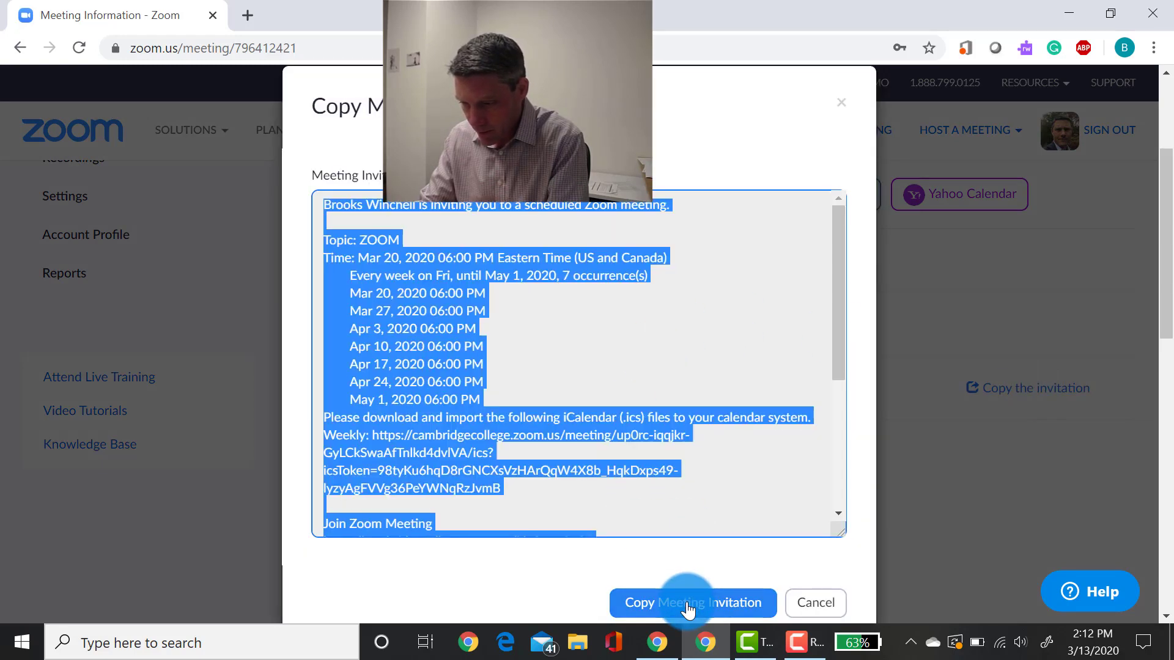
click(842, 104)
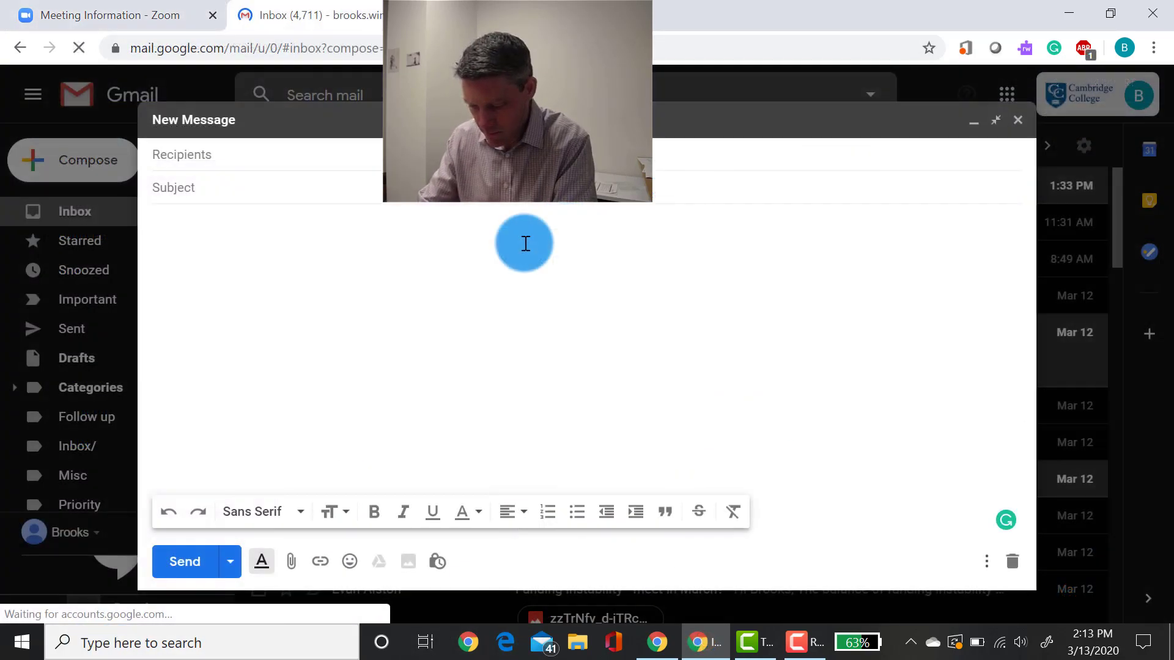
Step: Paste the copied invitation into the body of a new Gmail message and review its join link and dial-in details
click(525, 243)
key(ctrl+v)
scroll(474, 344, up, 5)
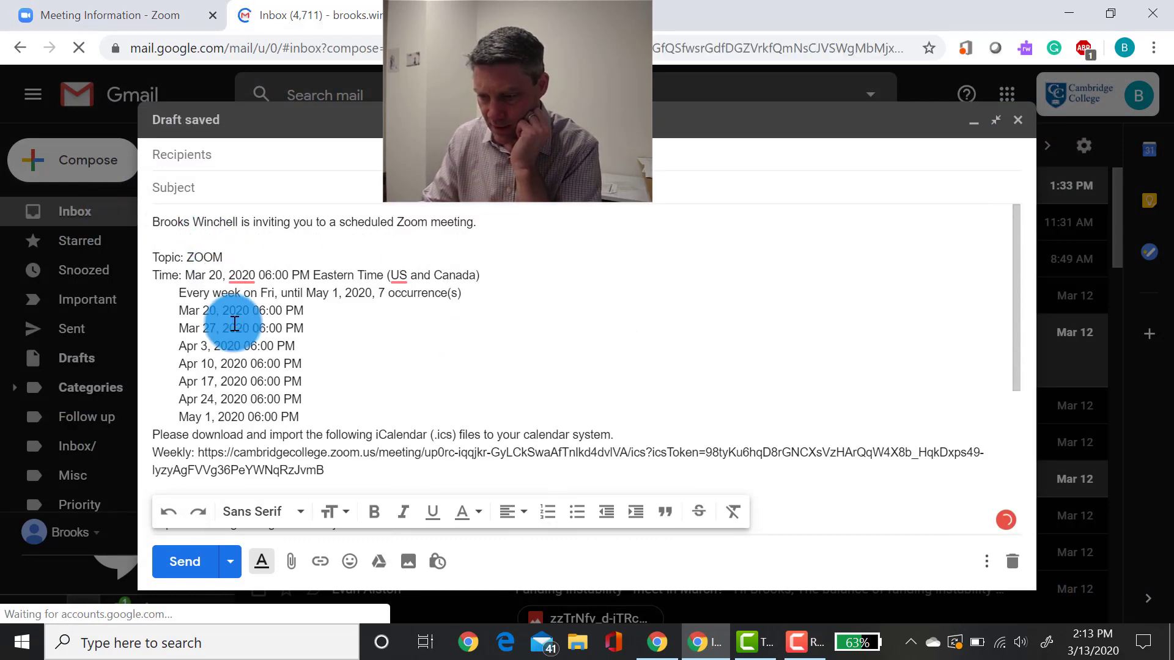
scroll(235, 325, down, 3)
scroll(235, 324, down, 1)
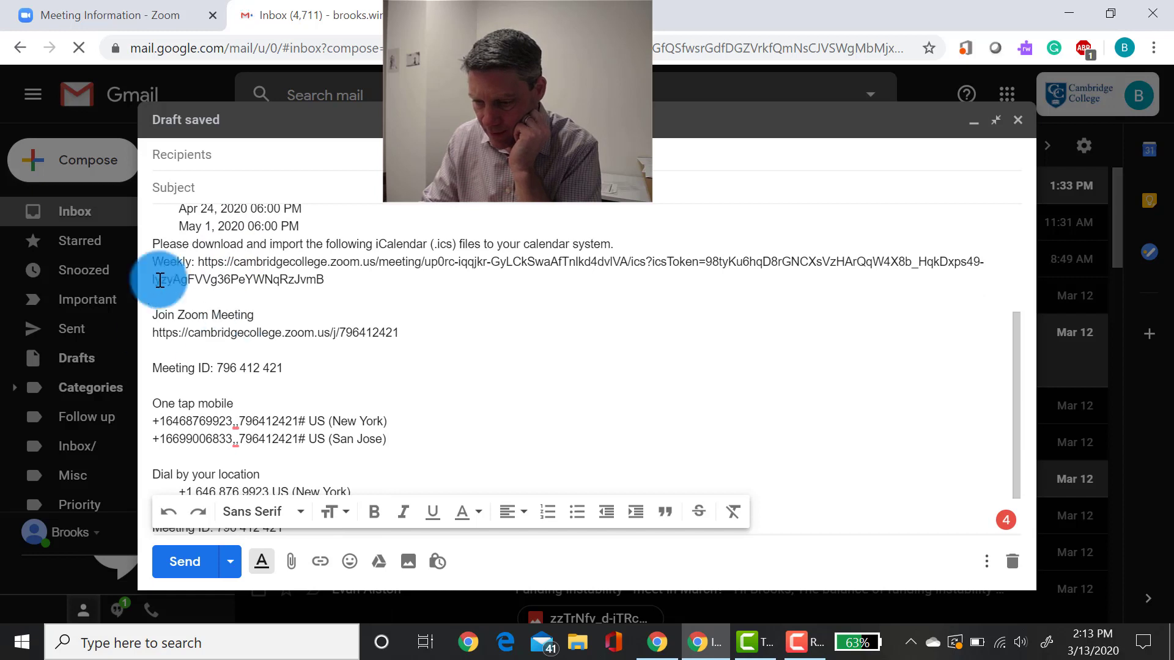
scroll(244, 346, down, 1)
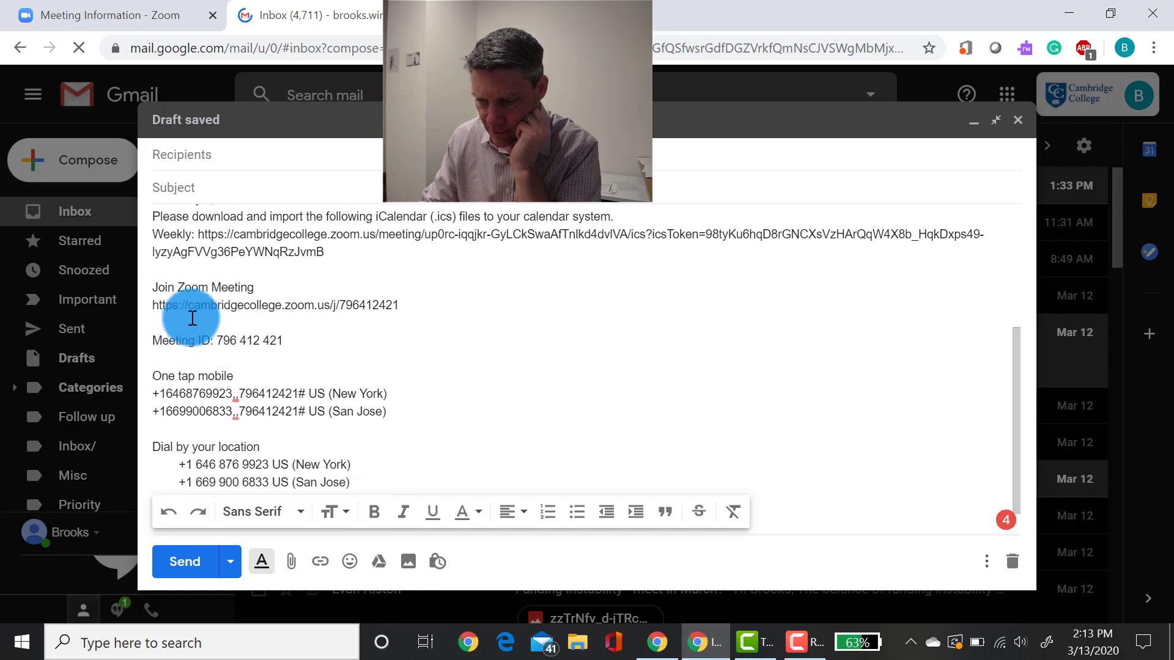
scroll(416, 309, down, 1)
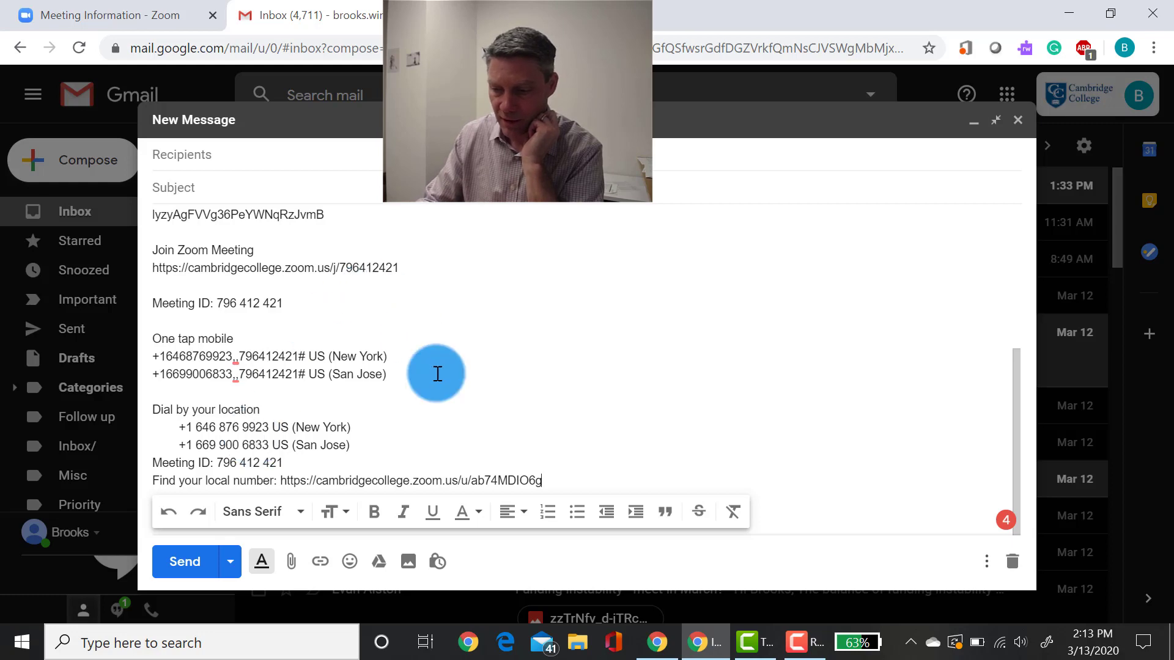
scroll(421, 311, up, 5)
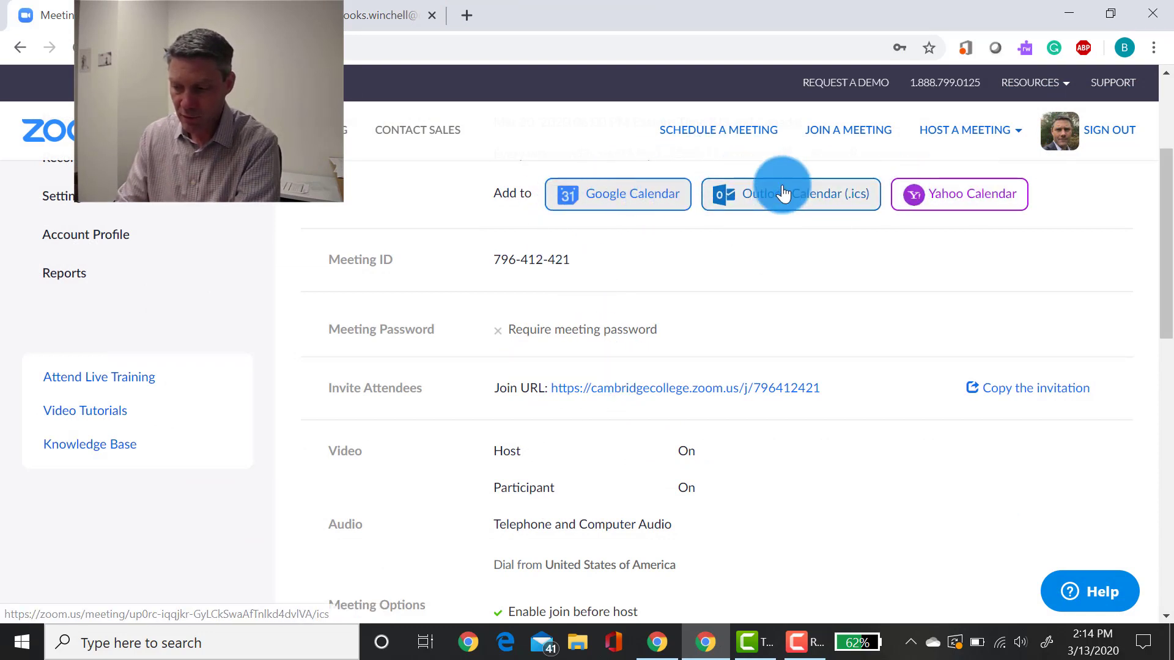
Step: Export the ZOOM meeting as an Outlook Calendar (.ics) file, open it to check the appointment series, and close it
click(805, 195)
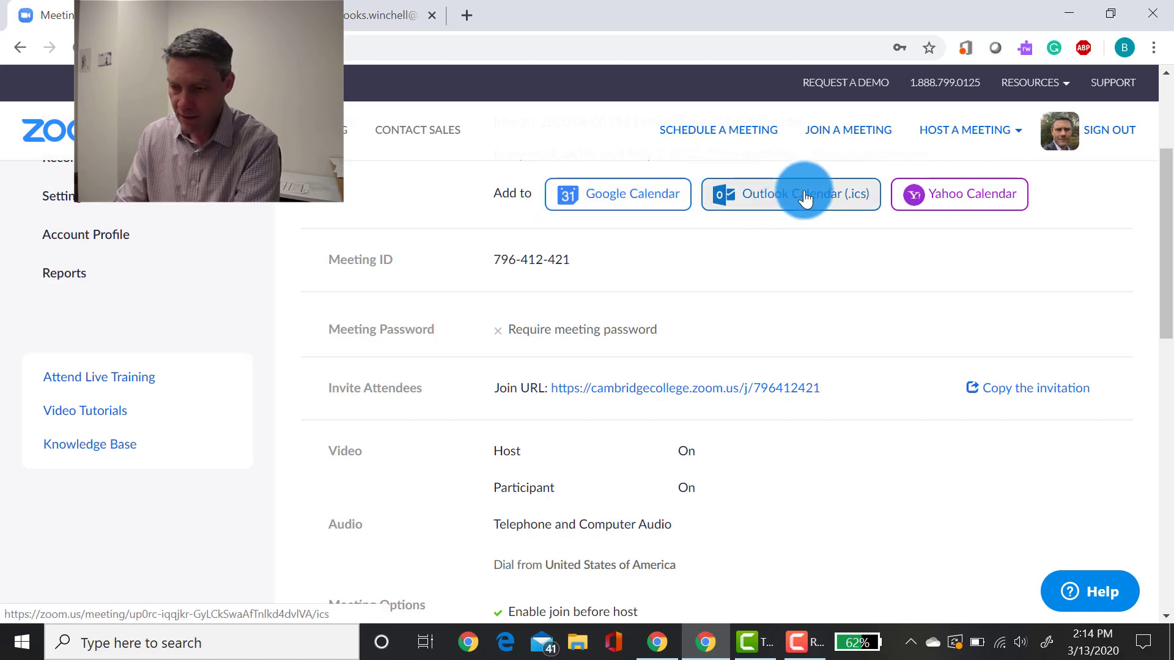
click(107, 615)
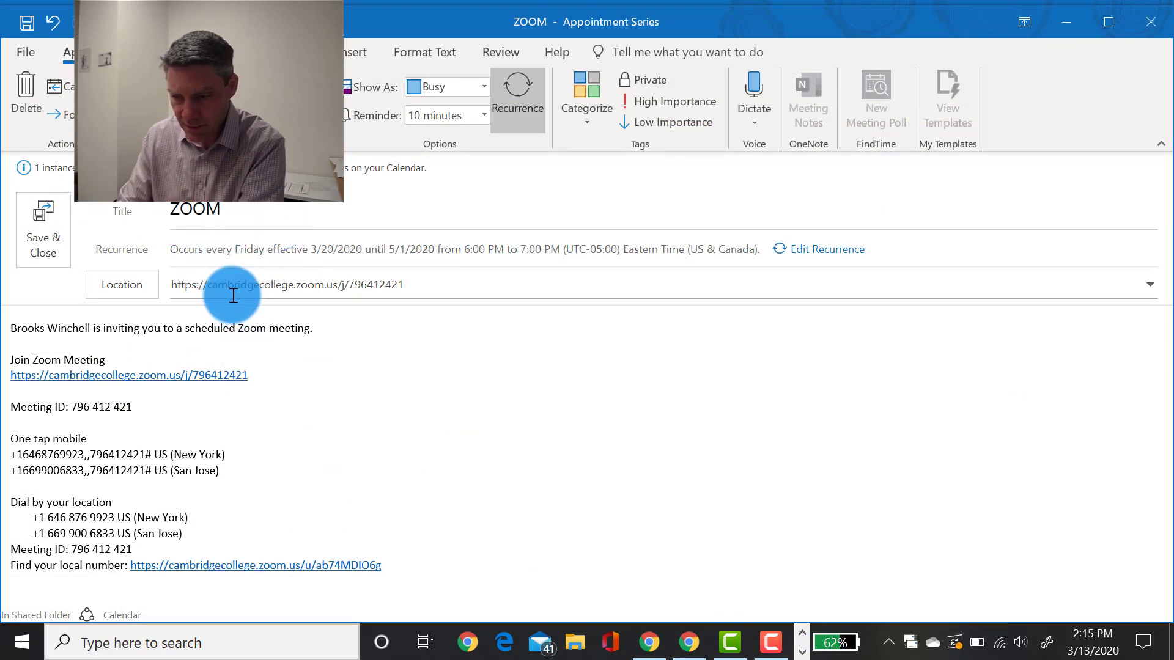
click(451, 340)
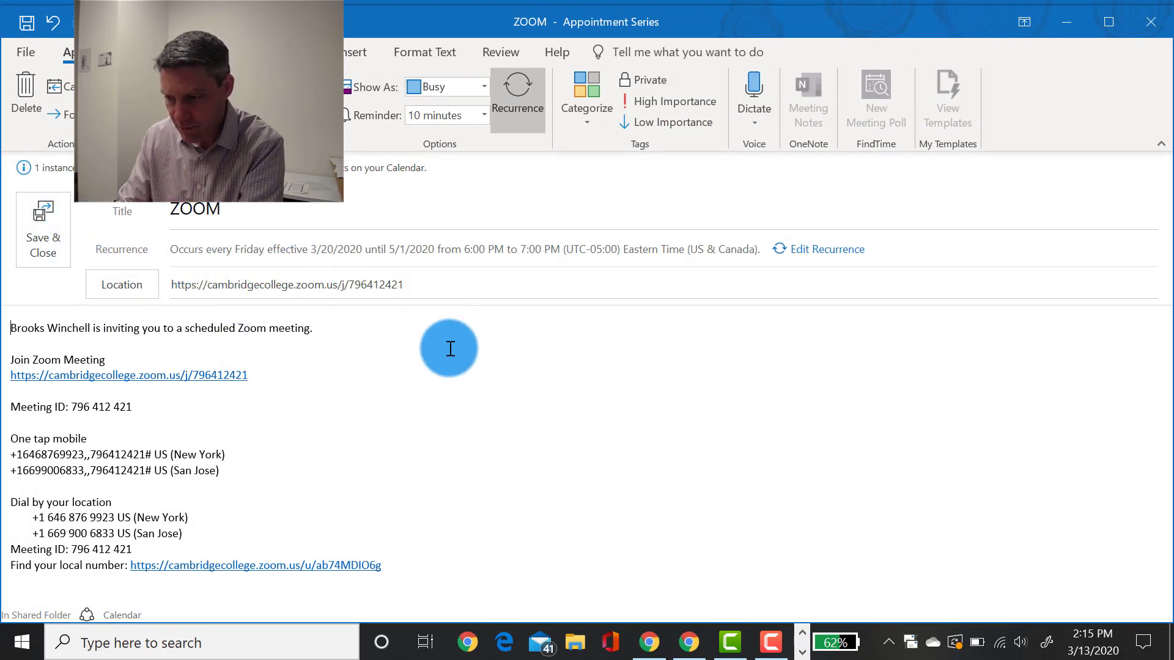
click(1150, 25)
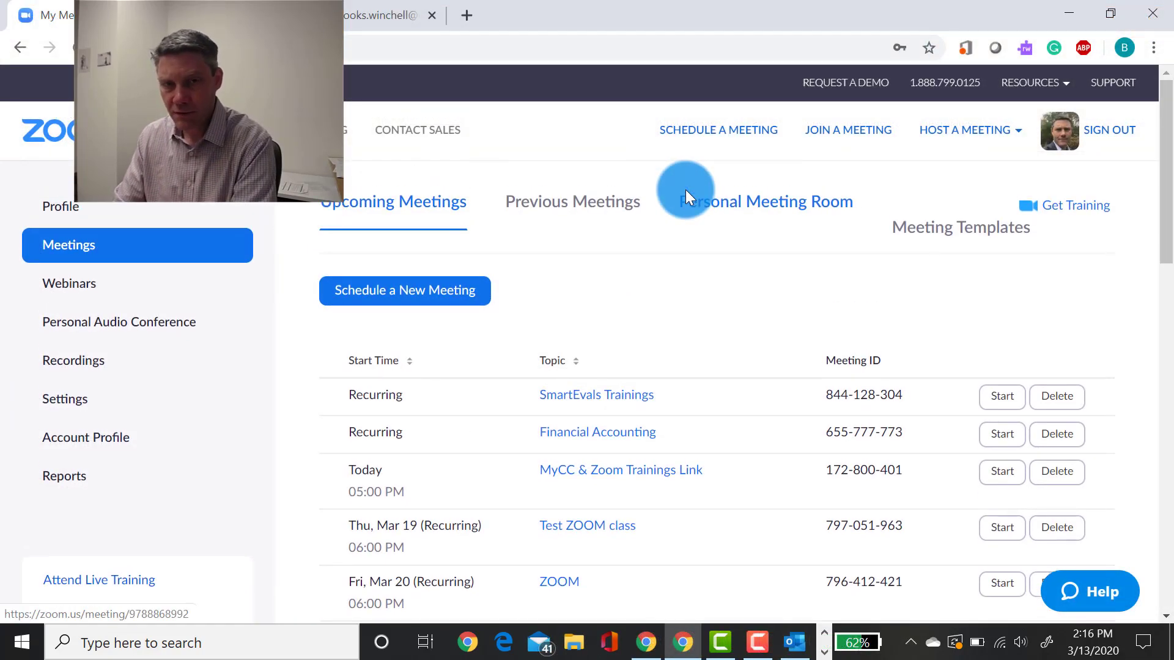
Step: Start the Fri, Mar 20 ZOOM meeting from the upcoming meetings and download and run the Zoom installer
scroll(685, 190, down, 3)
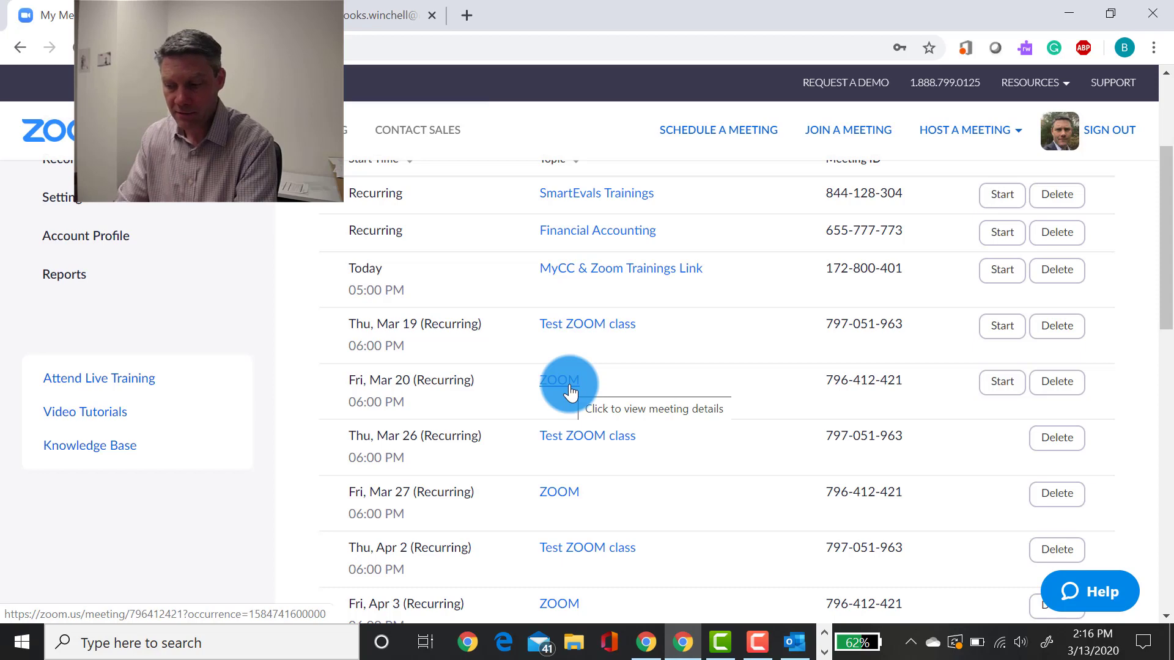
click(1000, 384)
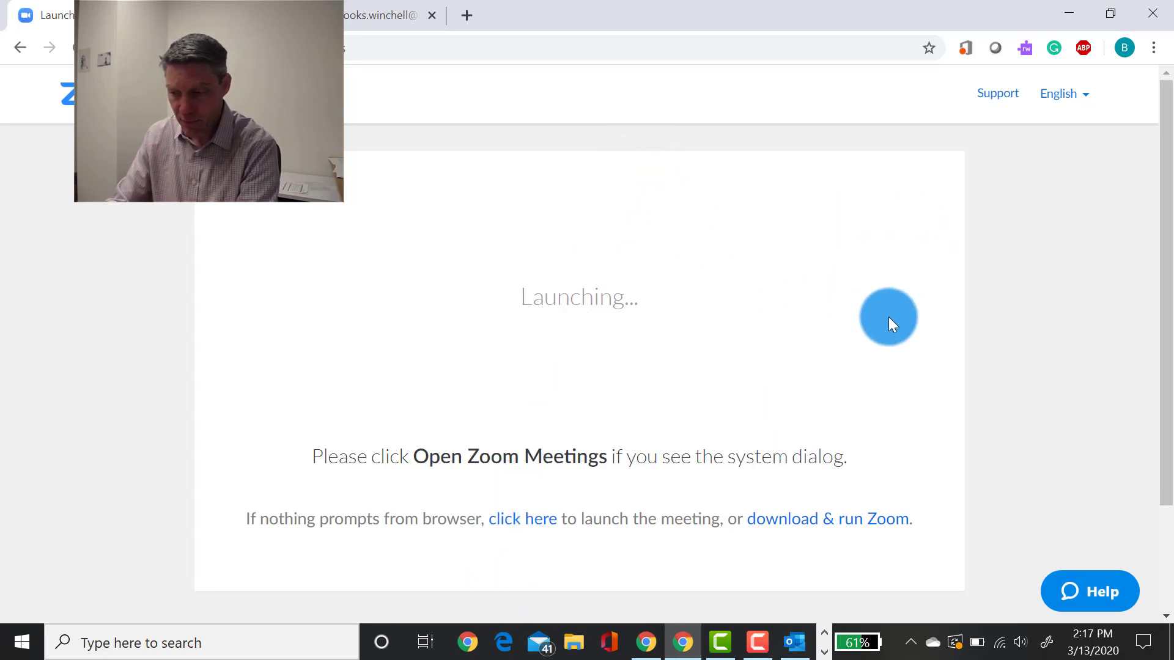
click(854, 529)
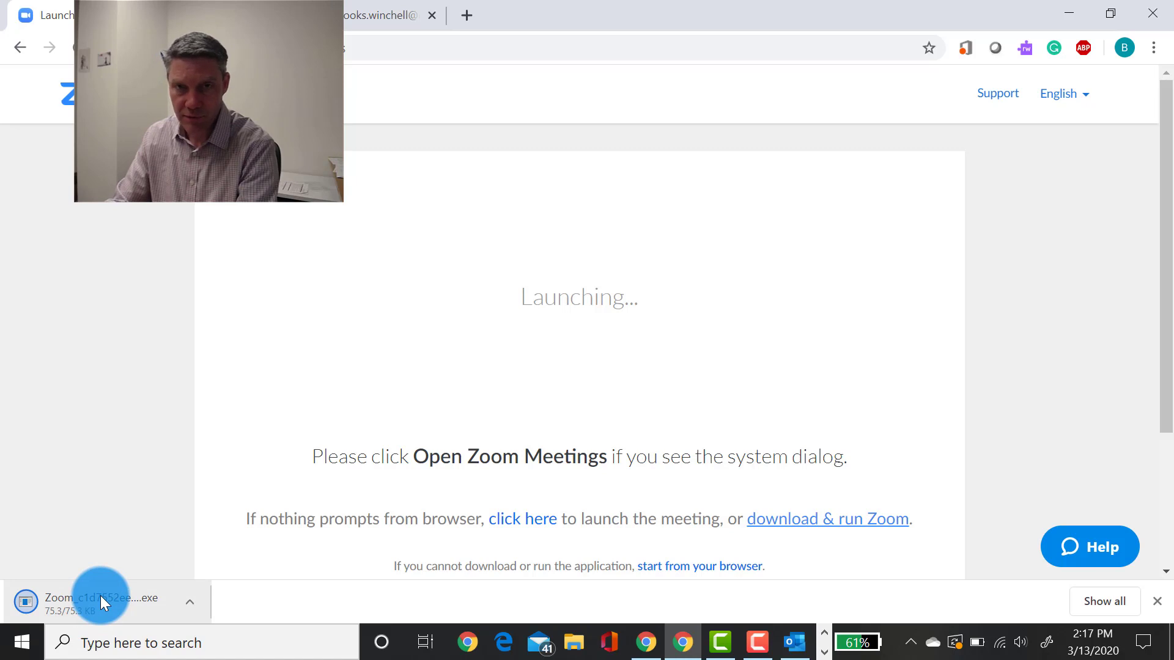
click(100, 596)
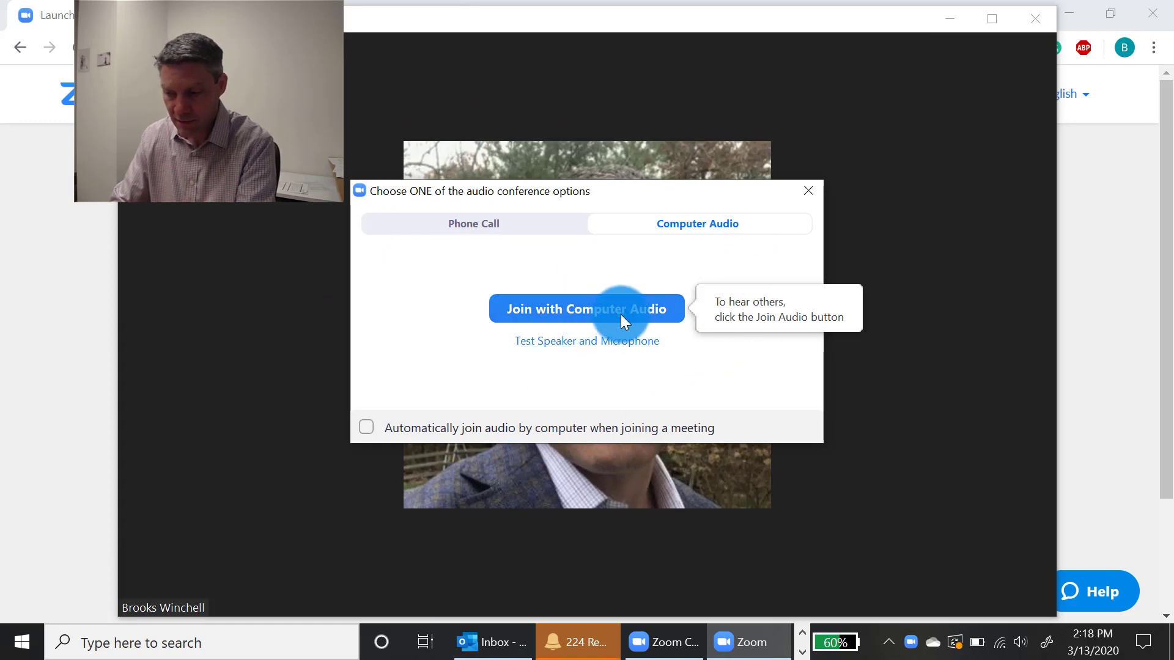
Step: Test the speaker and microphone, confirming that both work, and join the meeting with computer audio
click(612, 348)
click(274, 401)
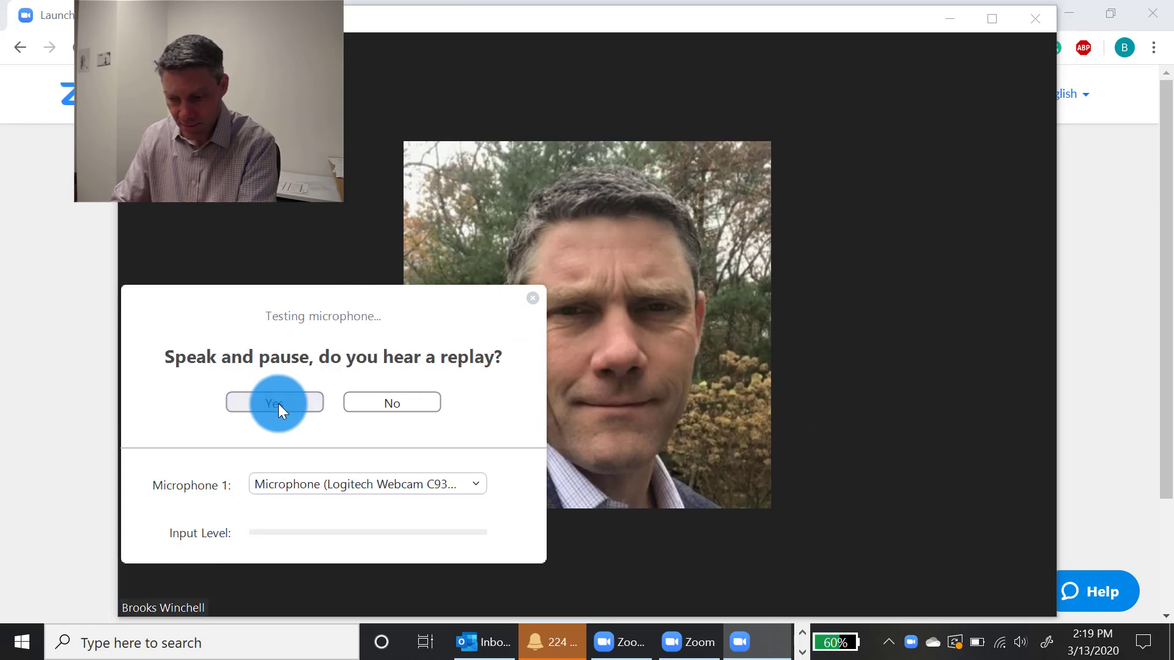
click(288, 400)
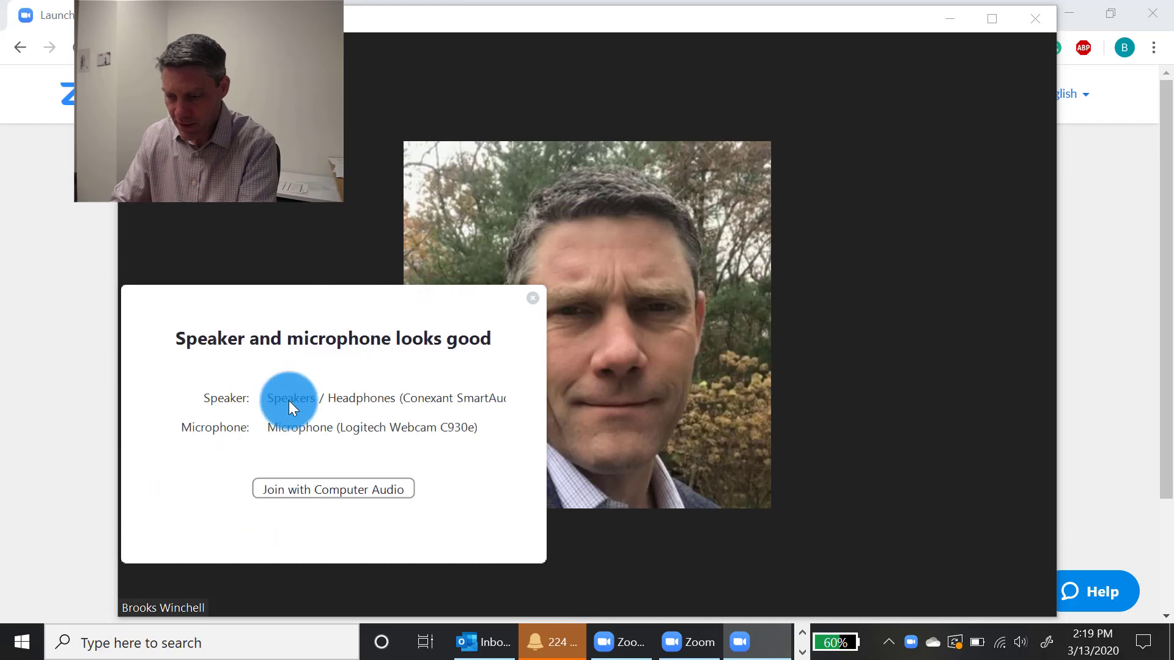
click(315, 487)
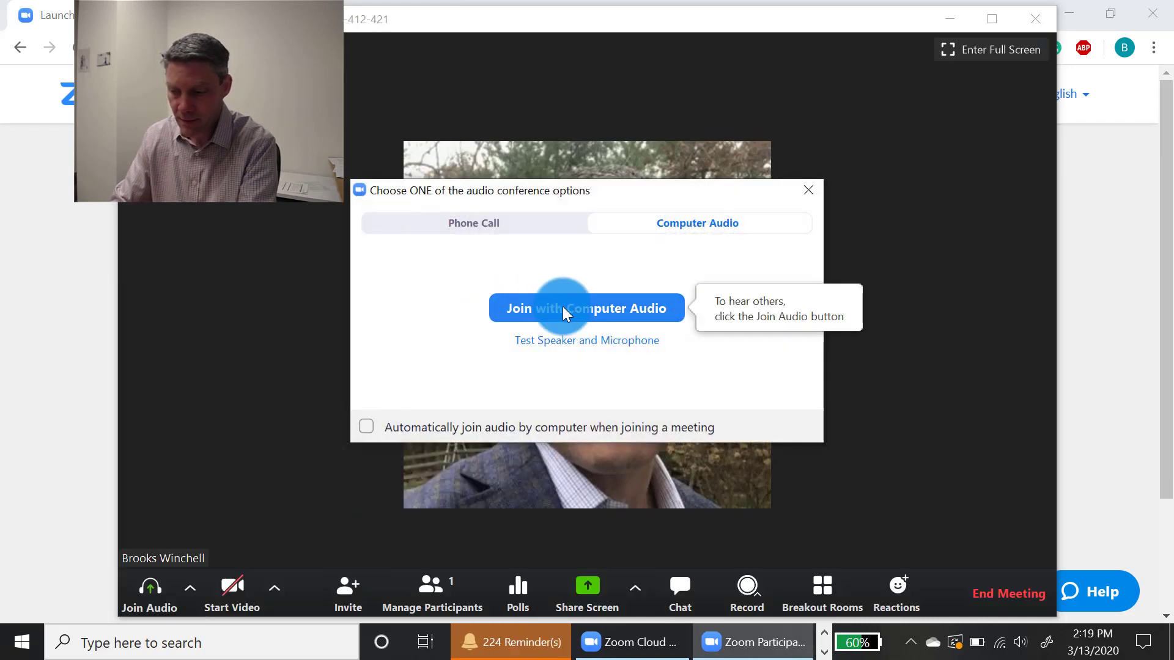
click(564, 310)
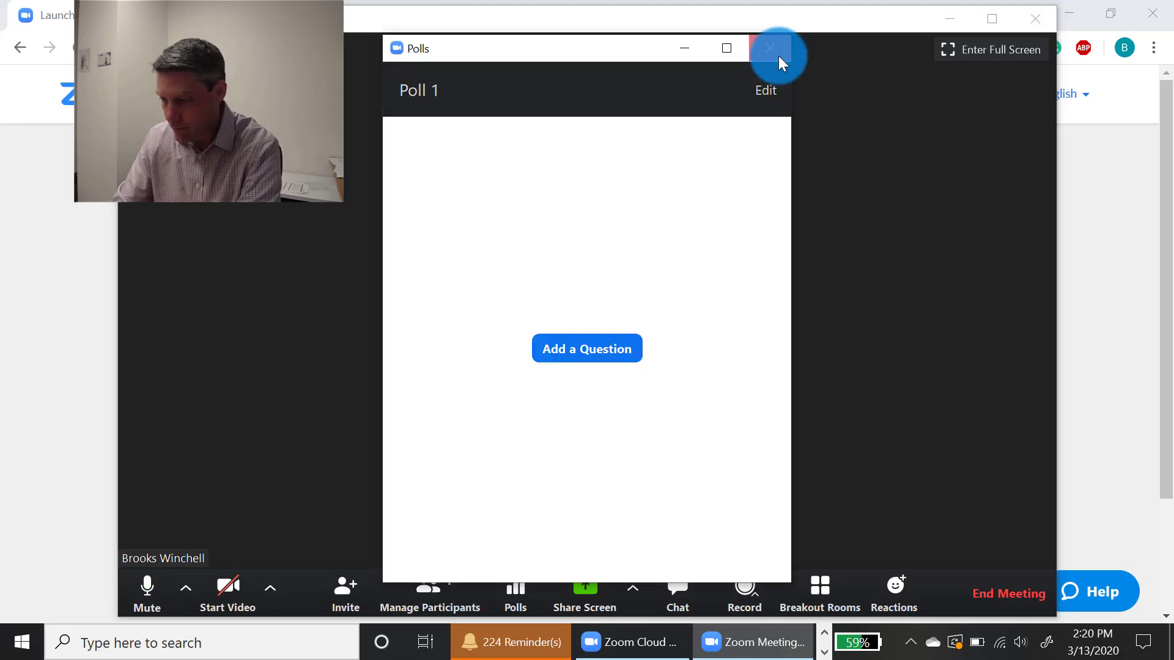
Step: Close the Polls window and try the microphone controls by muting and unmuting, including a look at the audio options
click(779, 56)
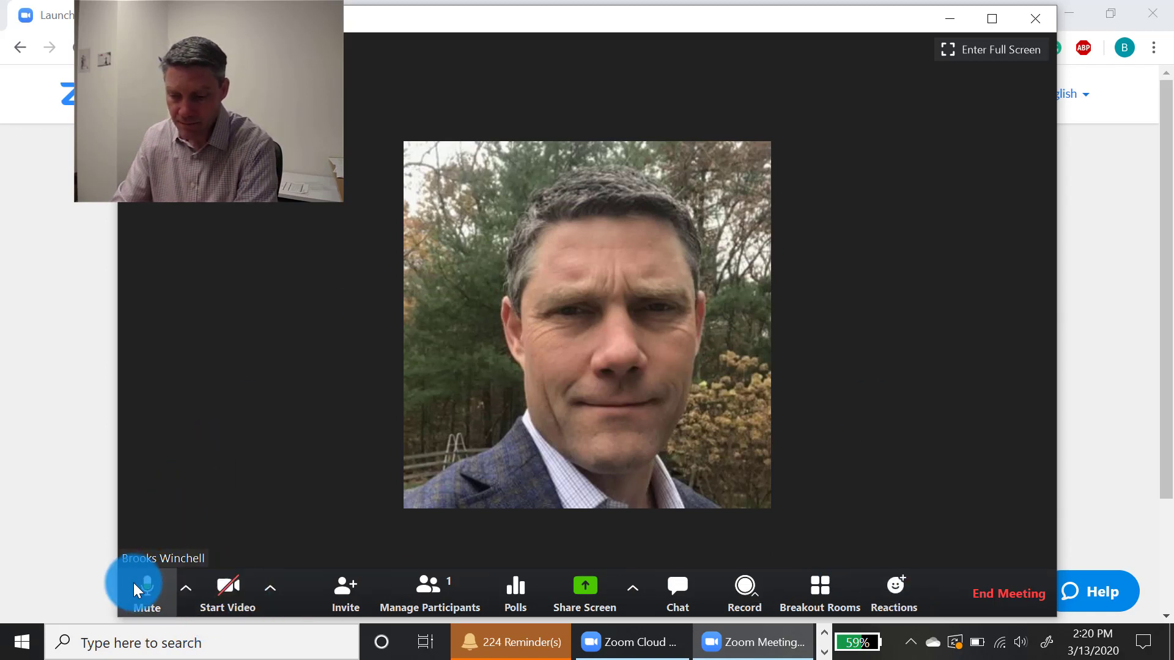
click(147, 593)
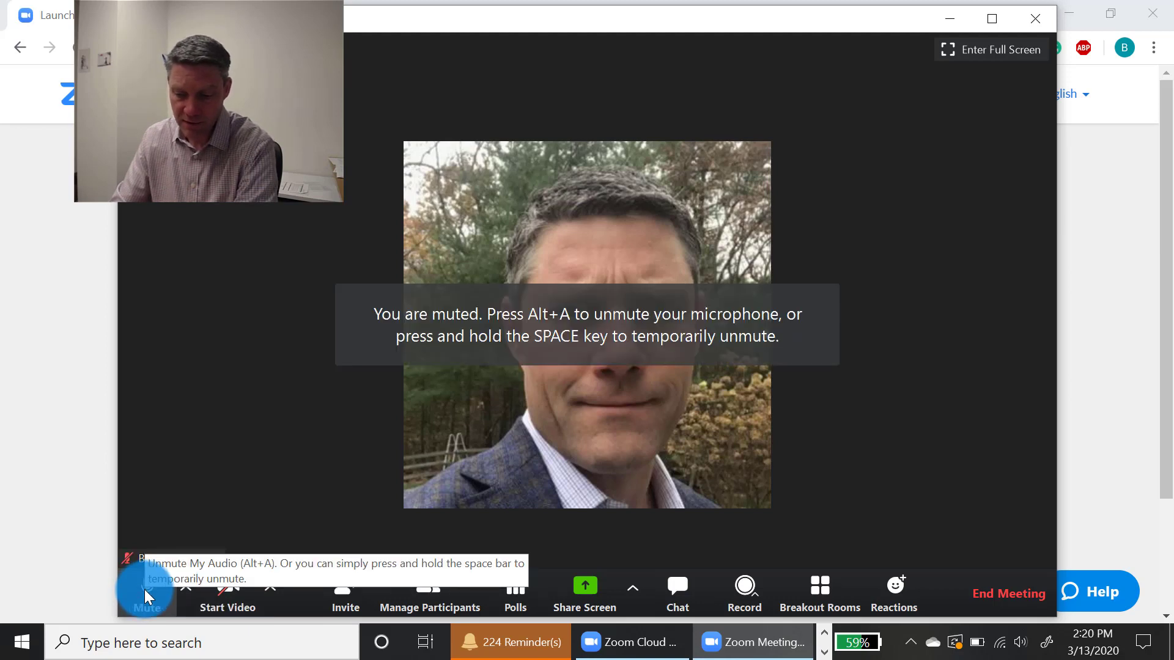
click(147, 593)
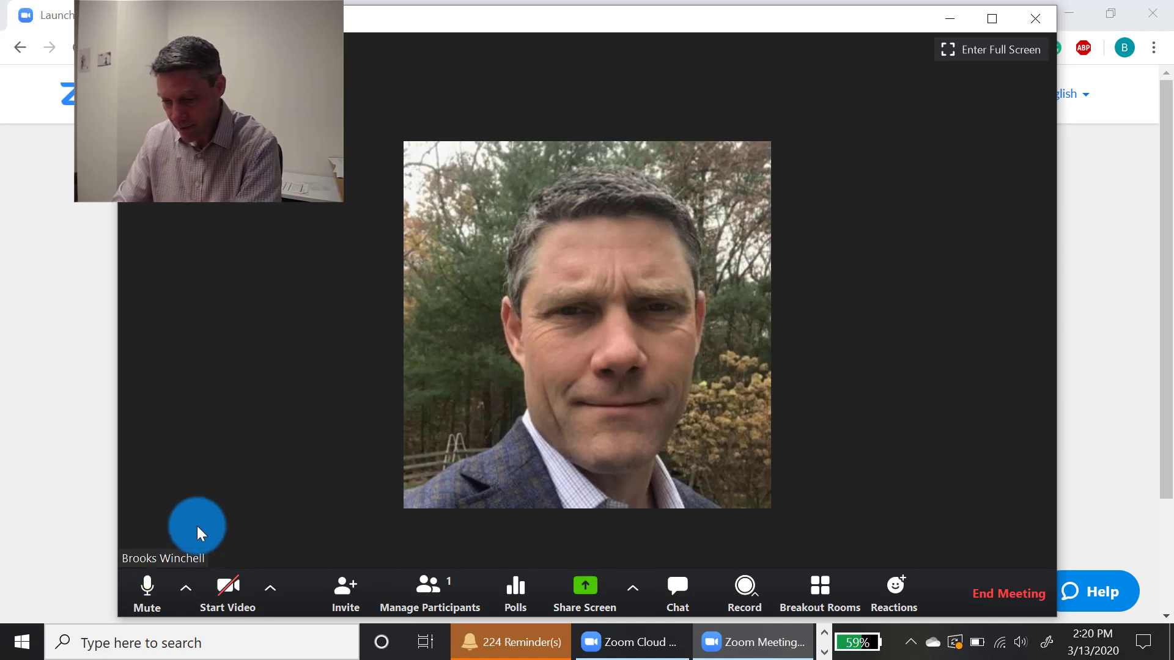
click(185, 594)
click(185, 594)
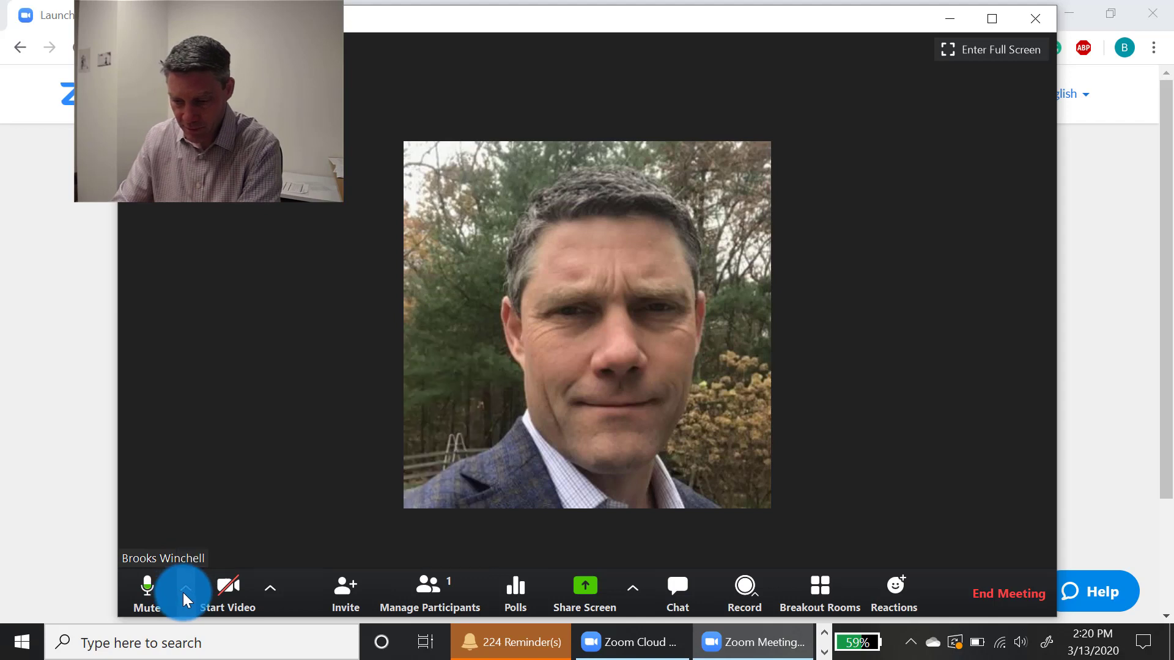
Step: Look through the camera and video options available in the meeting and close them
click(185, 595)
click(271, 589)
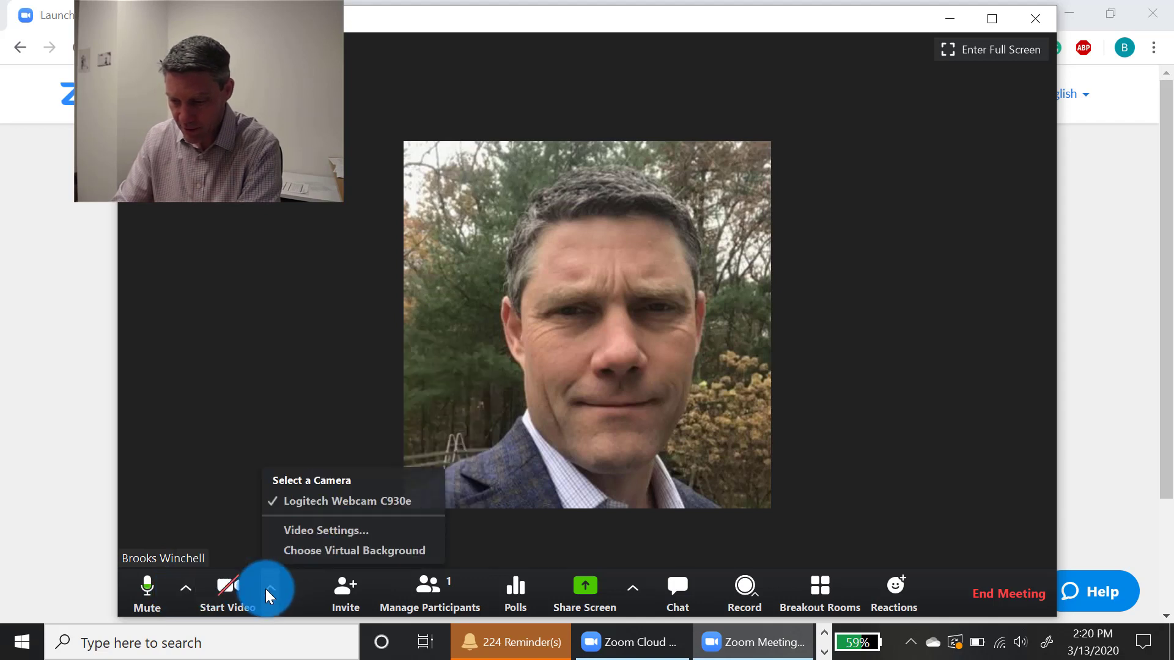
click(302, 610)
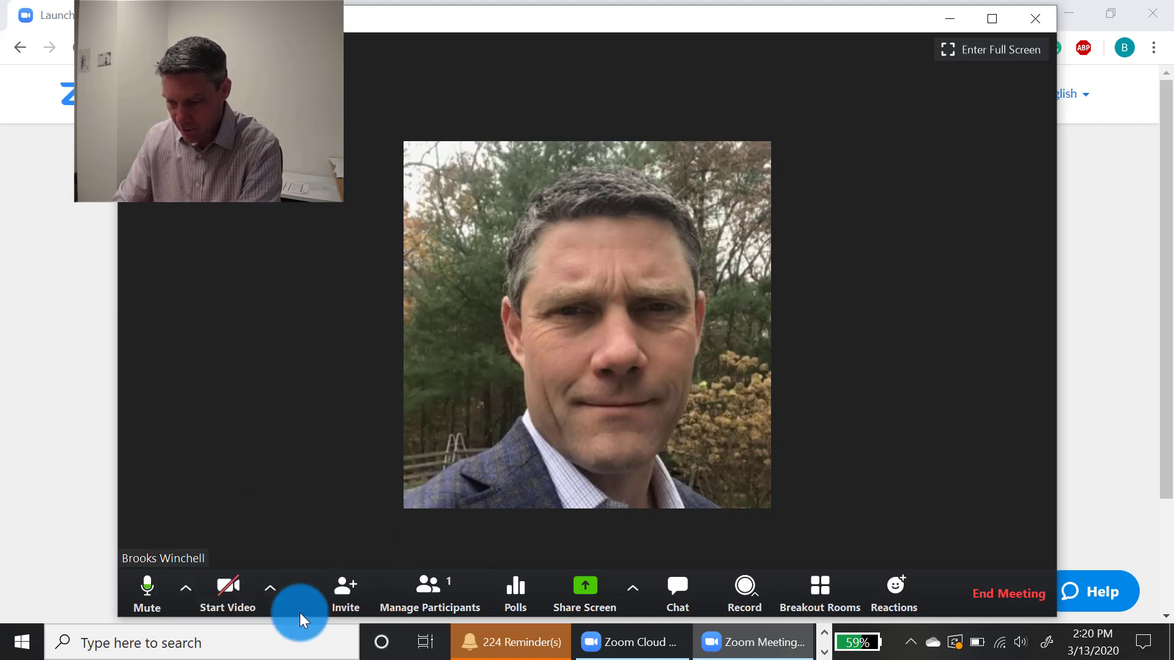
Step: Look at the e-mail services for inviting people, close the invitation window, and show the participants list
click(349, 589)
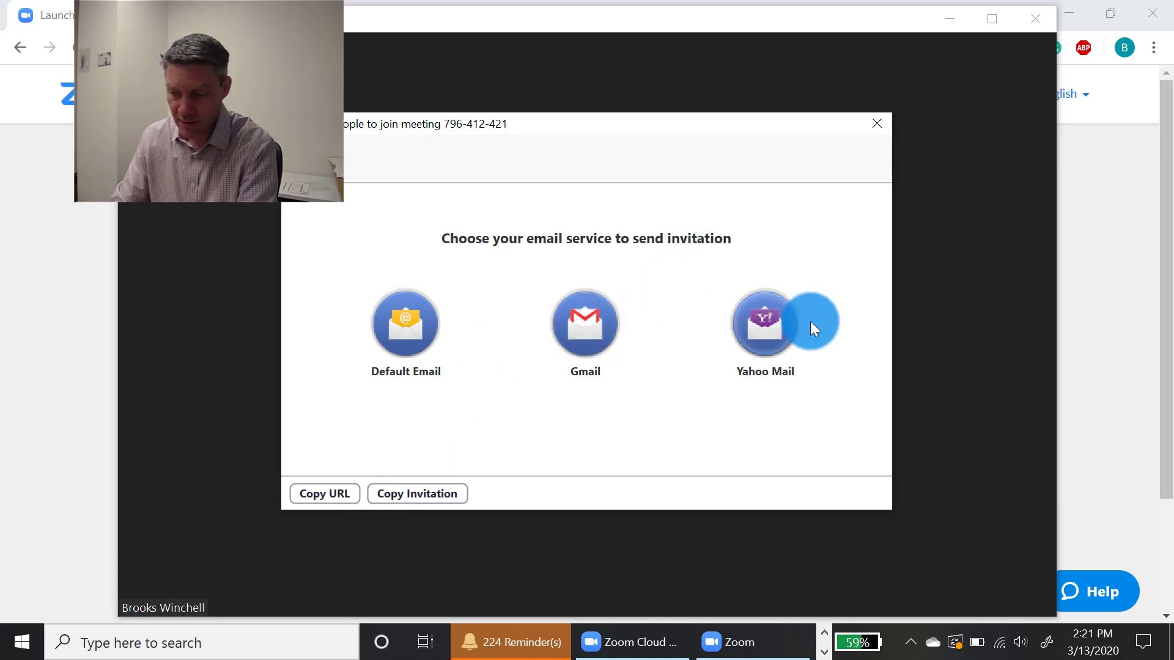
click(883, 124)
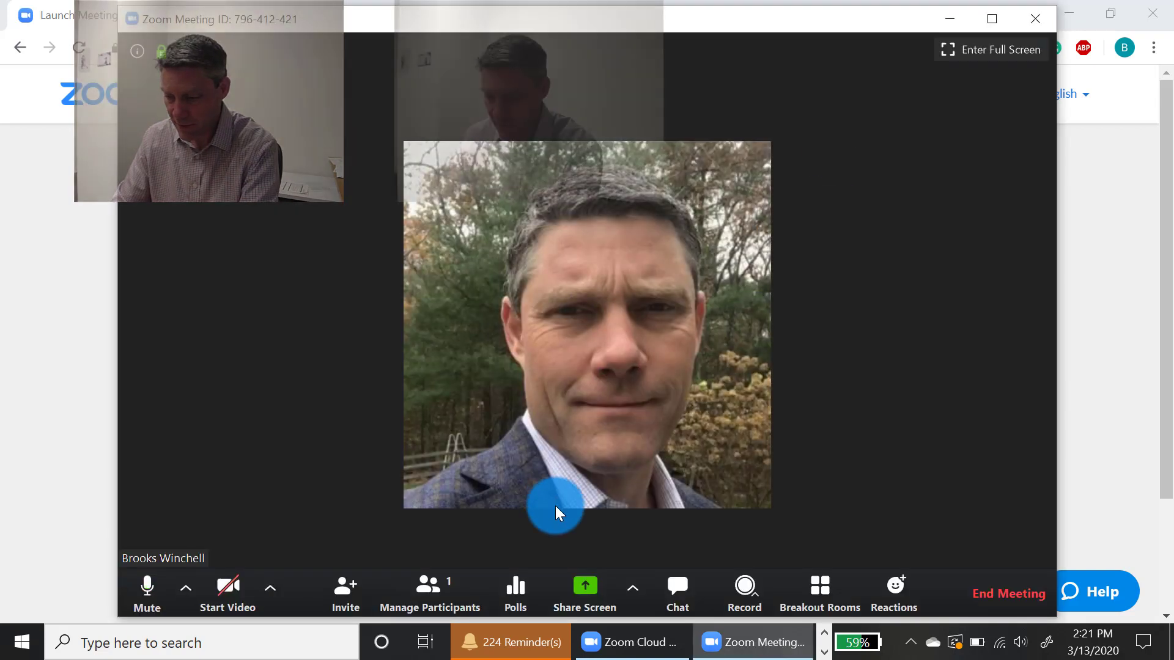
click(386, 586)
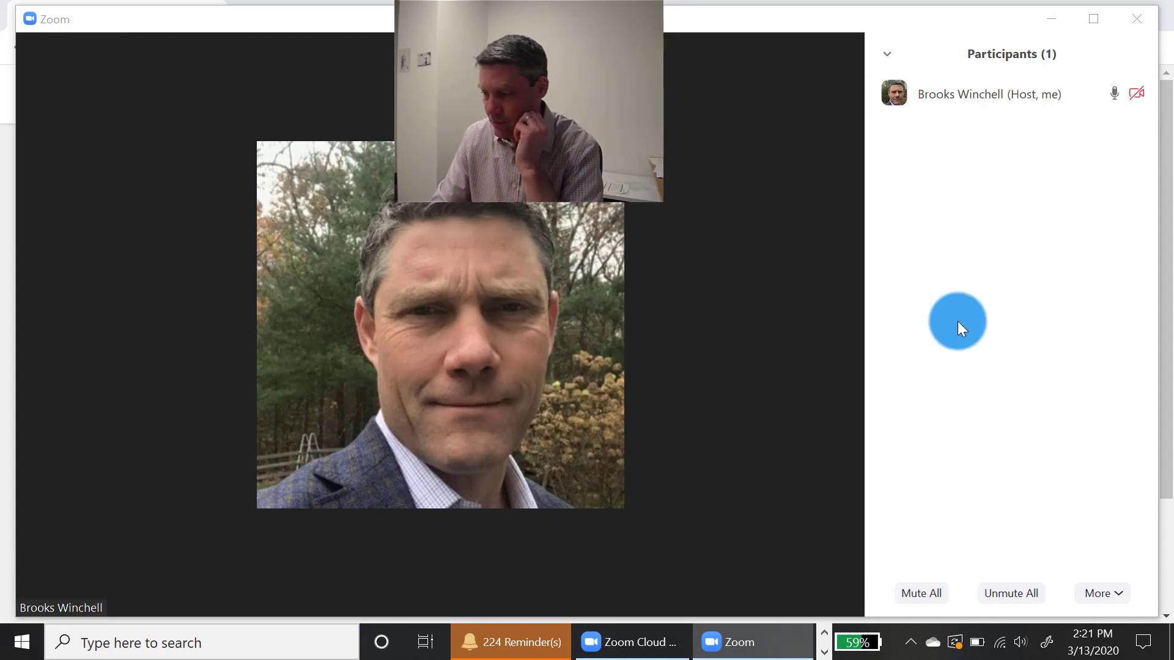
mouse_move(961, 92)
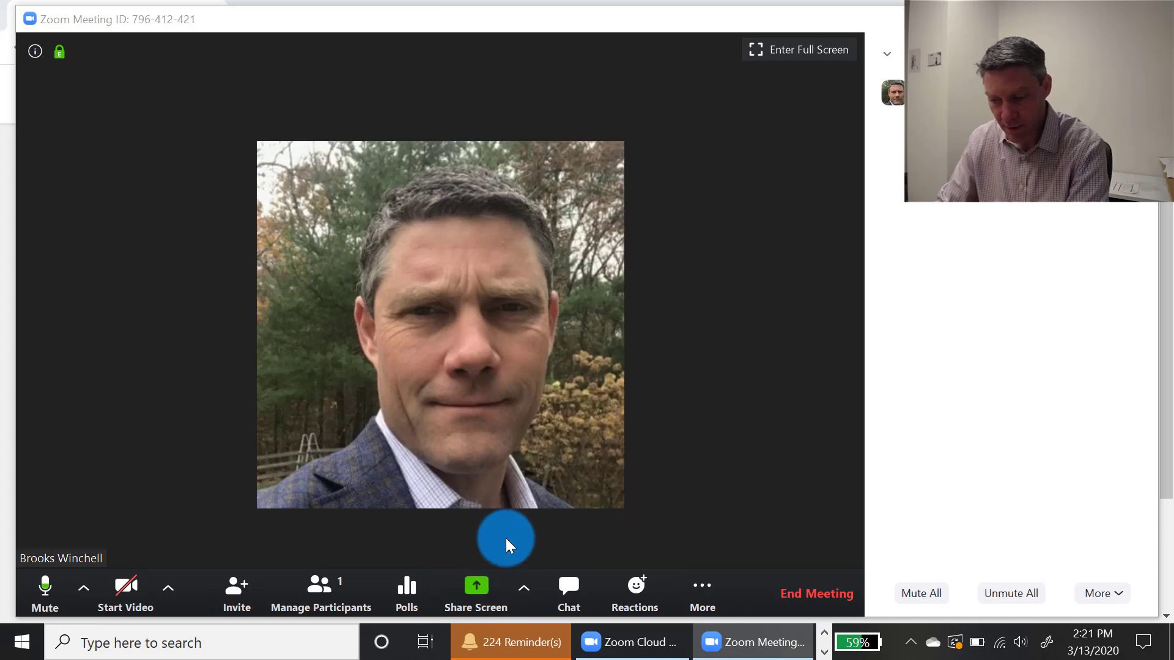
Step: Share the entire screen with the meeting and stop the share again
click(487, 590)
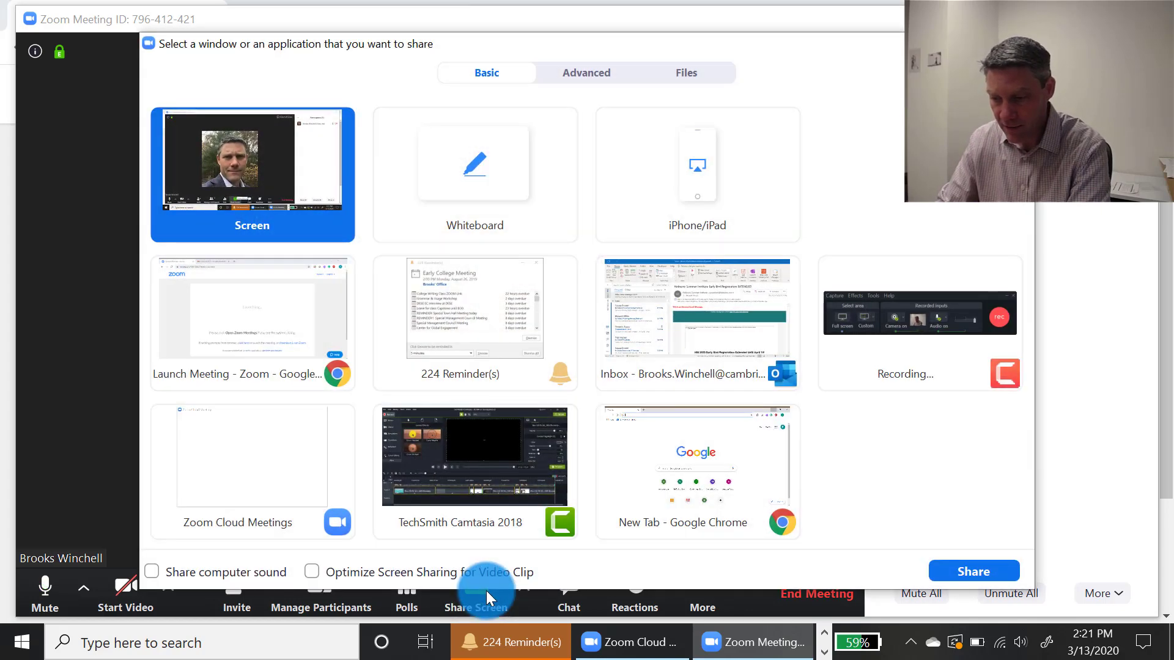
click(656, 506)
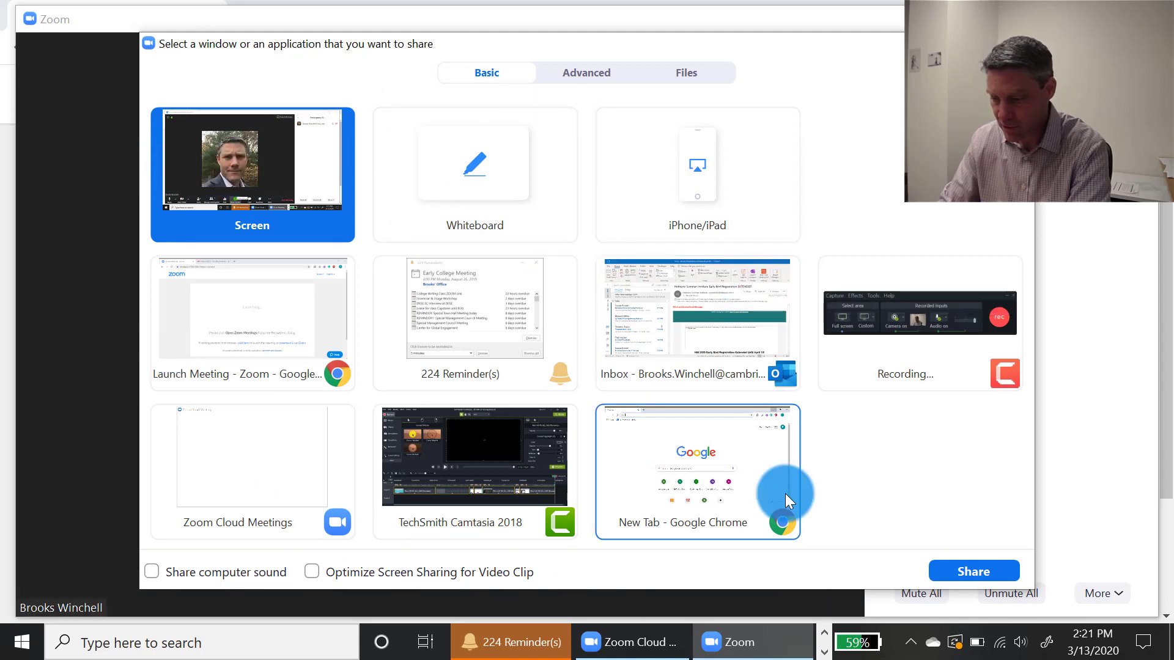
click(970, 570)
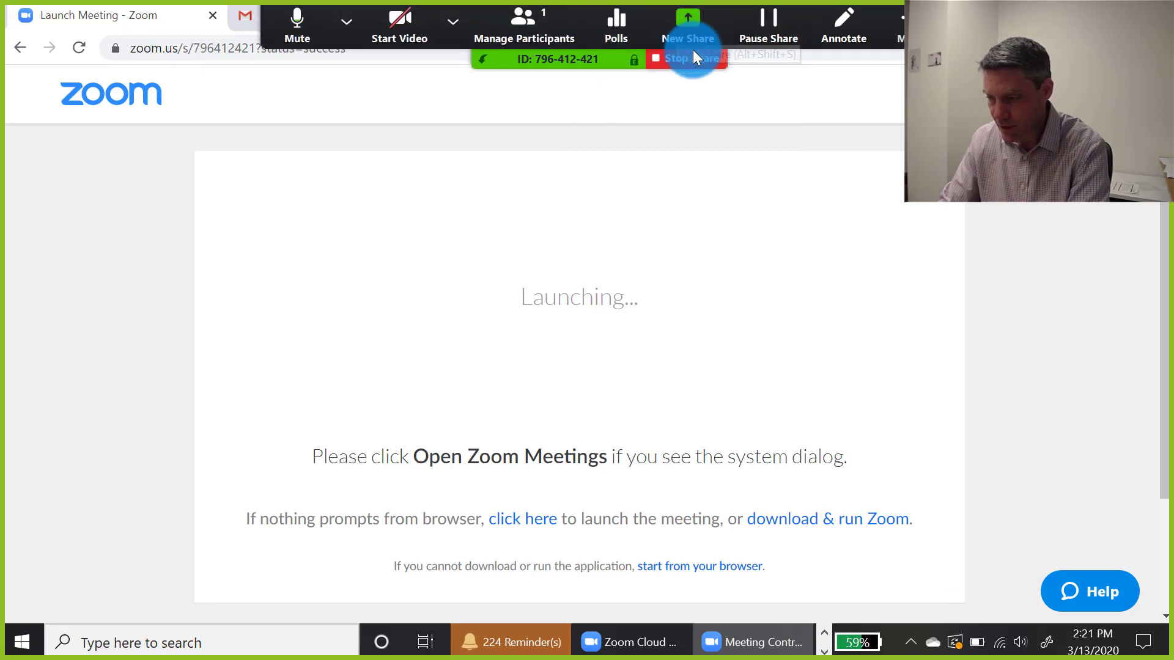
click(694, 54)
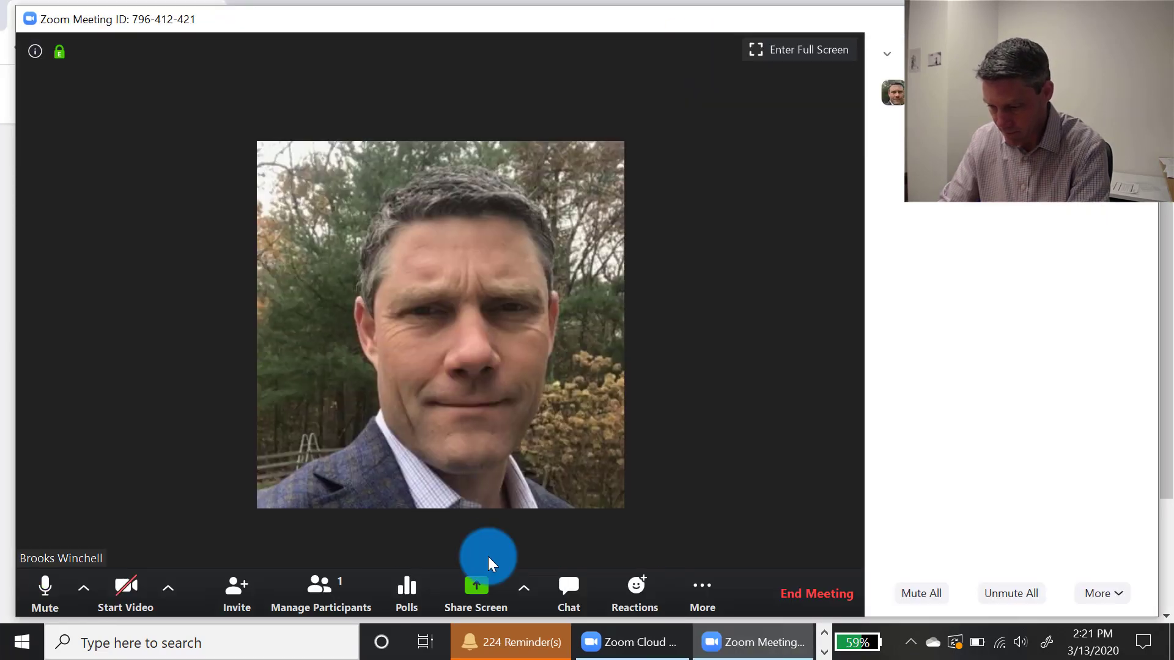
Step: Start sharing a Whiteboard with the meeting
click(478, 594)
click(494, 198)
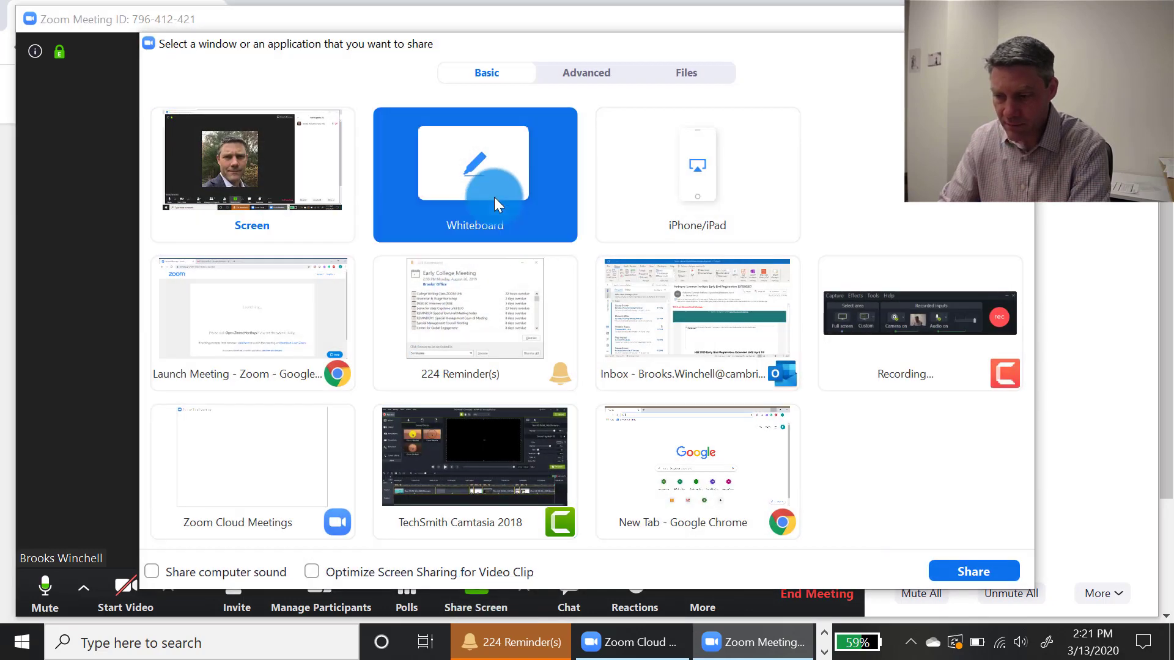
click(965, 568)
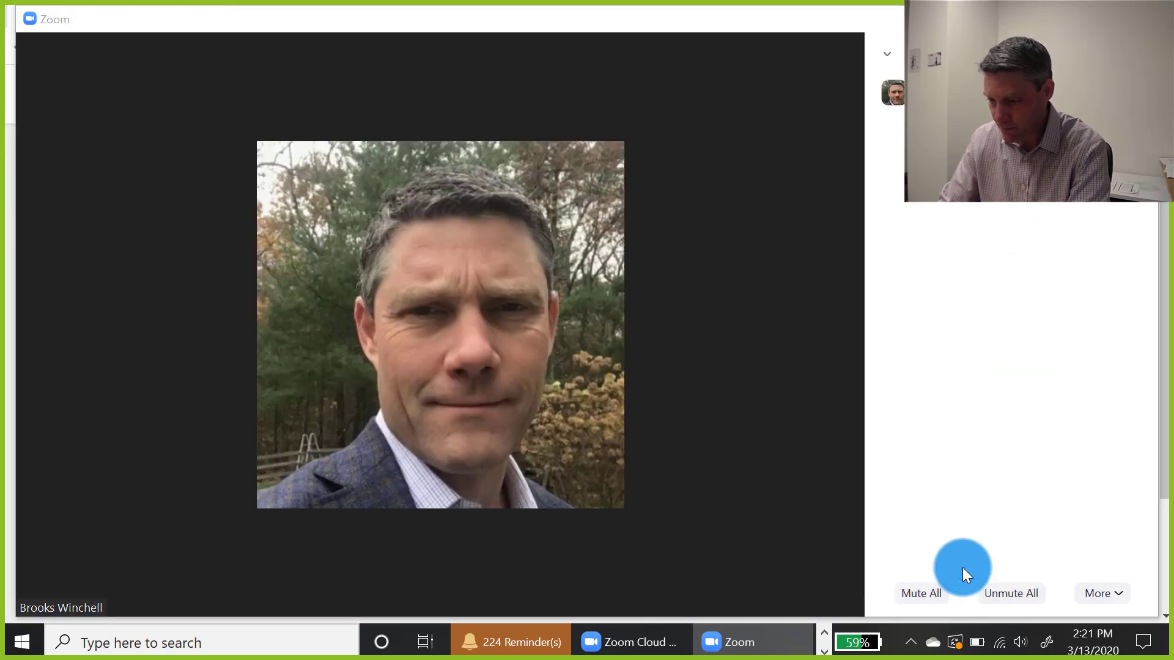
Step: Draw three freehand loop-shaped scribbles on the whiteboard and end the share
mouse_move(398, 291)
mouse_down()
mouse_move(424, 330)
mouse_move(419, 283)
mouse_move(392, 325)
mouse_up()
mouse_move(603, 249)
mouse_down()
mouse_move(681, 204)
mouse_move(650, 199)
mouse_move(601, 217)
mouse_up()
mouse_move(674, 355)
mouse_down()
mouse_move(690, 288)
mouse_move(619, 321)
mouse_up()
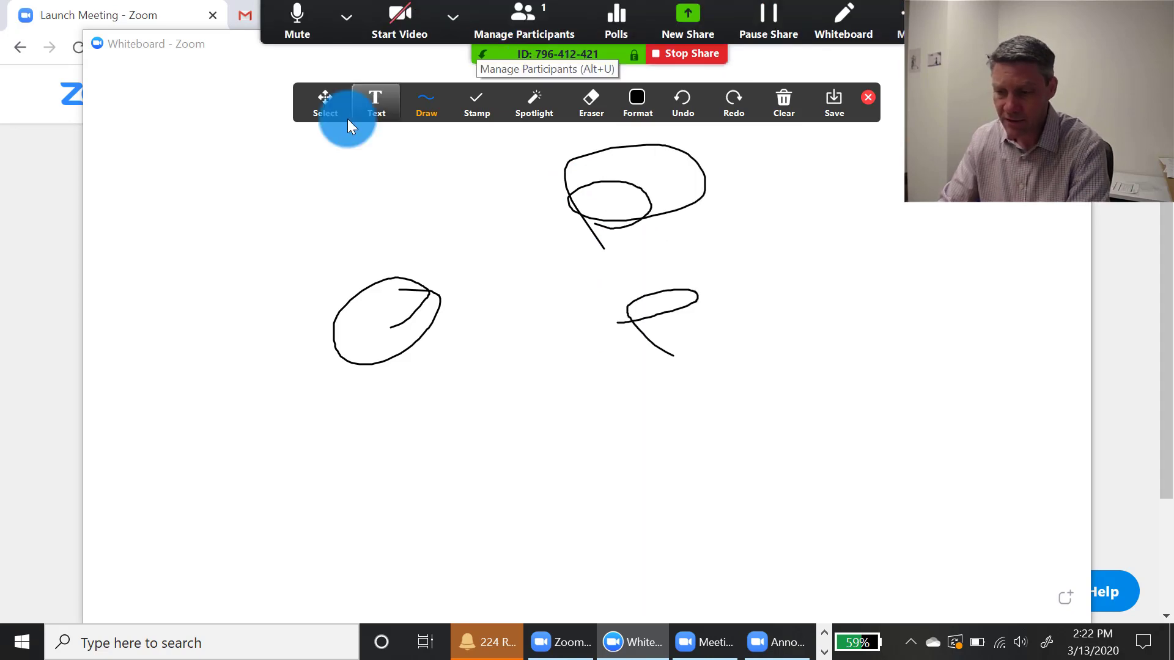
click(542, 98)
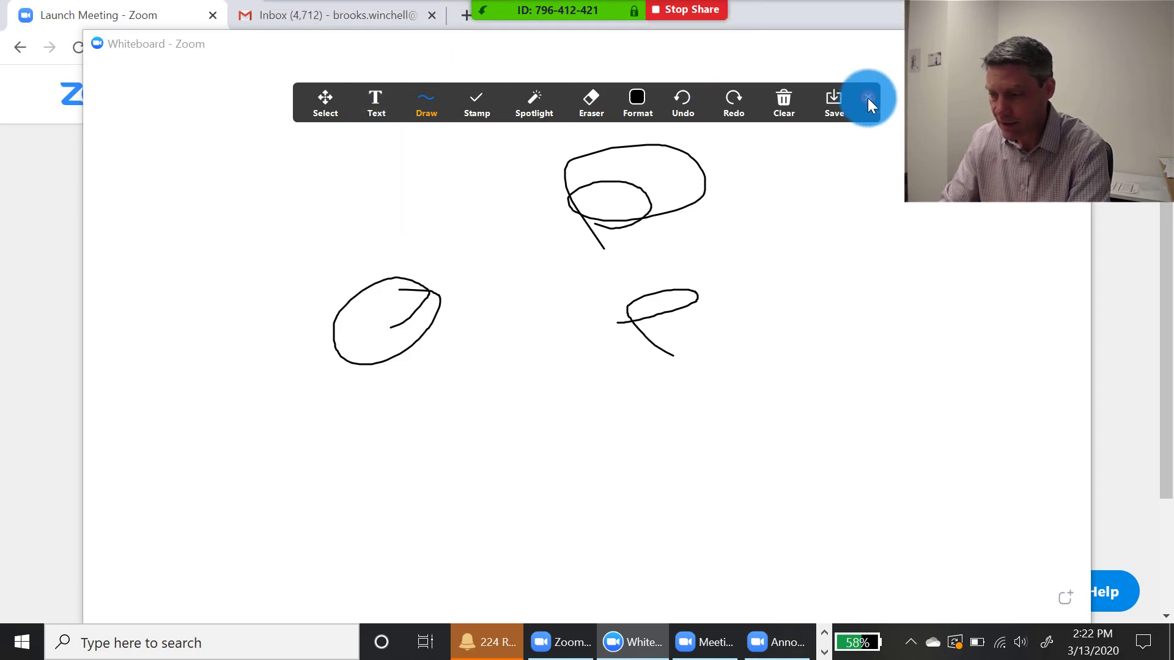
click(680, 12)
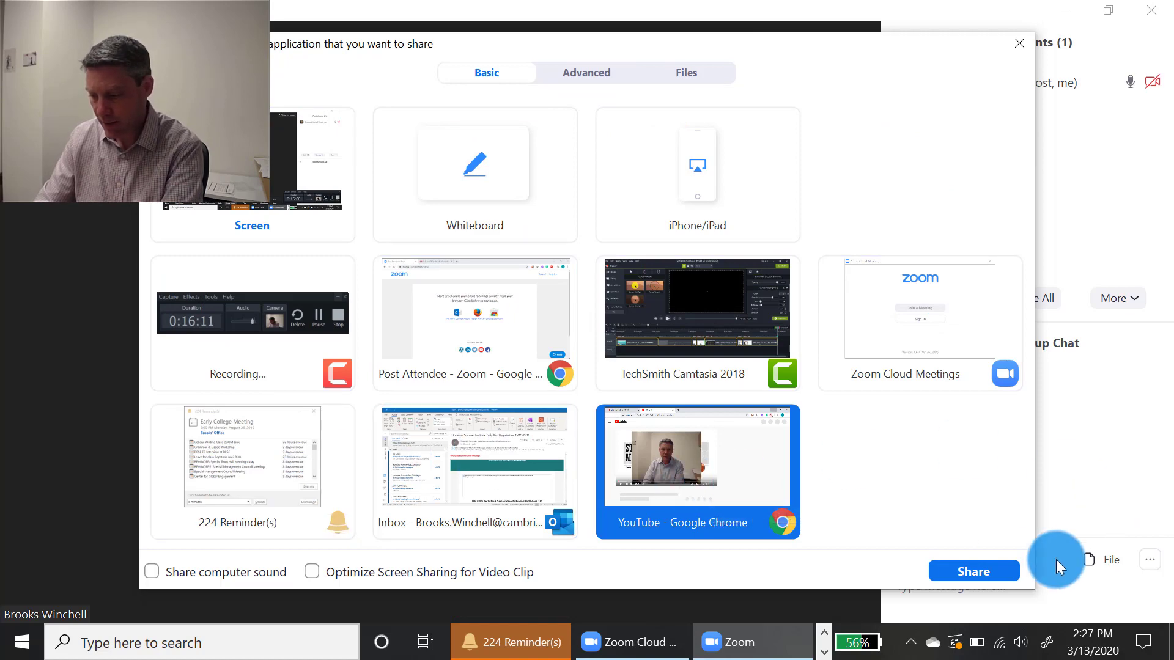
Step: Share the YouTube Google Chrome window with the meeting and turn on sharing of computer sound
click(981, 567)
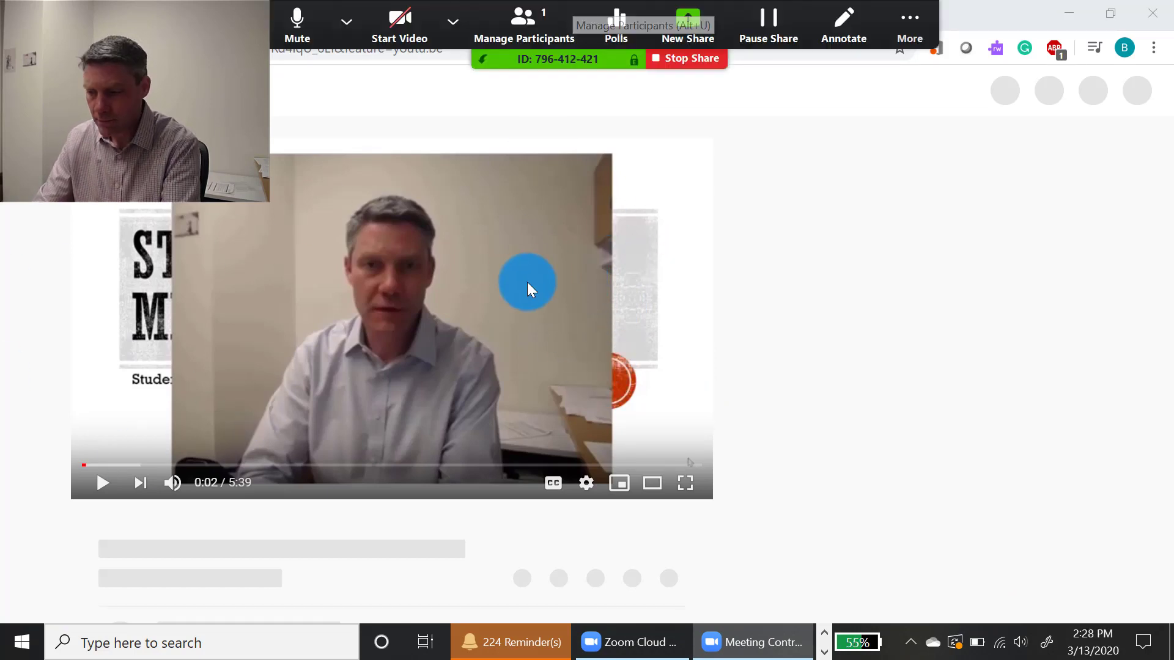
mouse_move(763, 7)
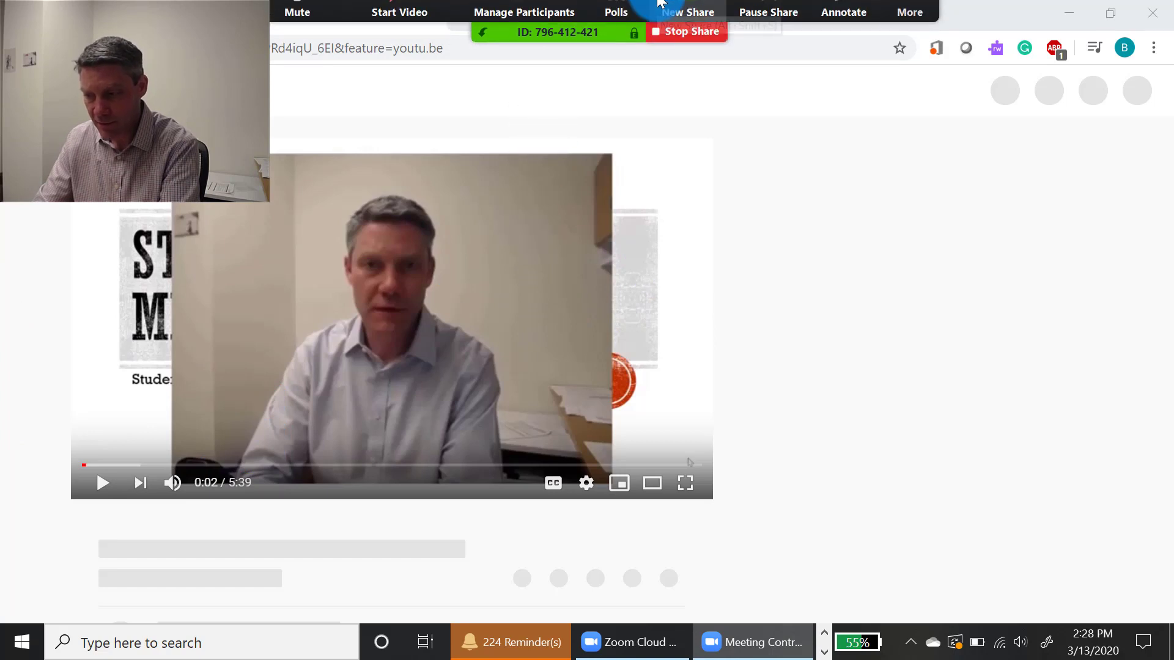
click(909, 21)
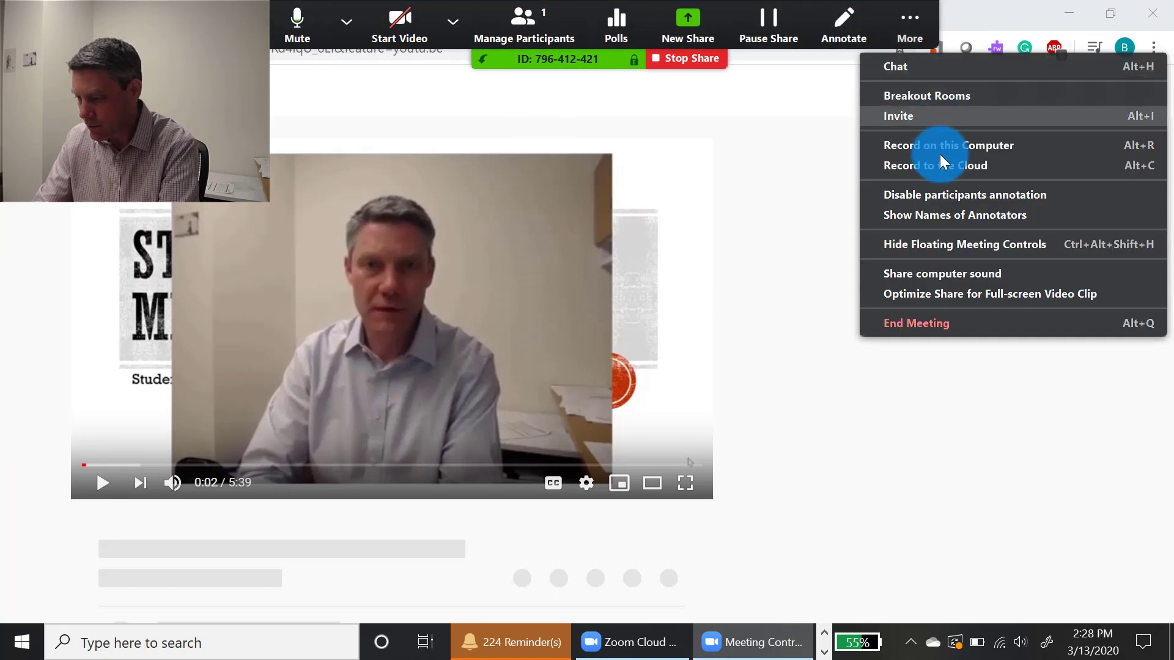
click(961, 273)
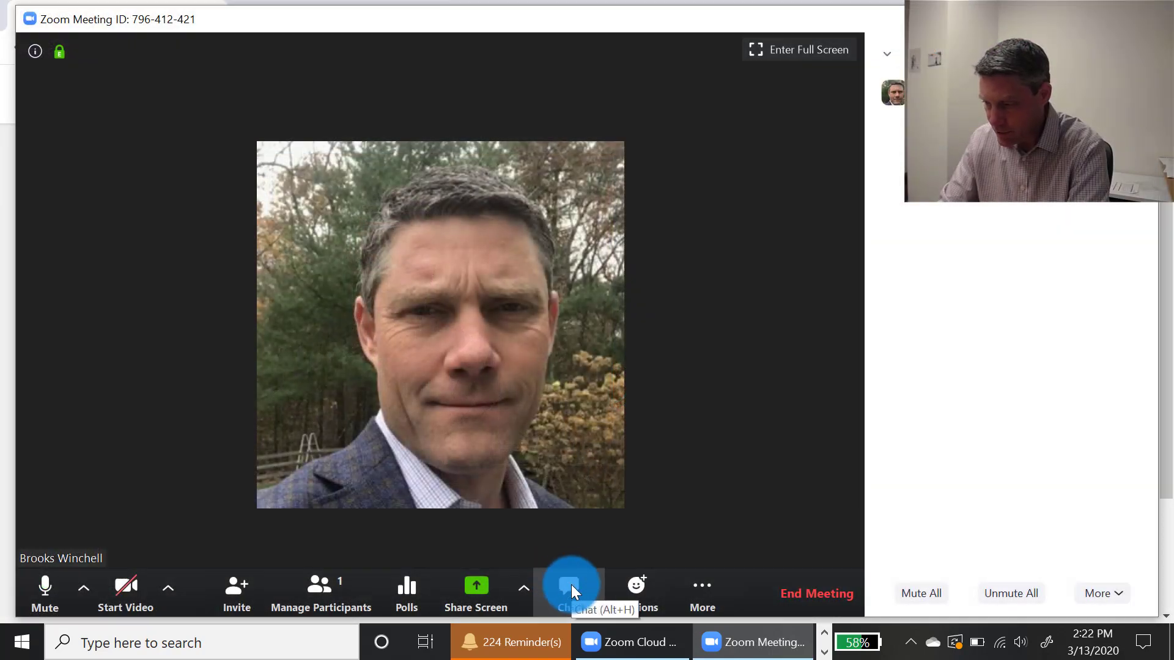
Step: Show the group chat and view the sources for sending a file, Google Drive and Your Computer
click(569, 586)
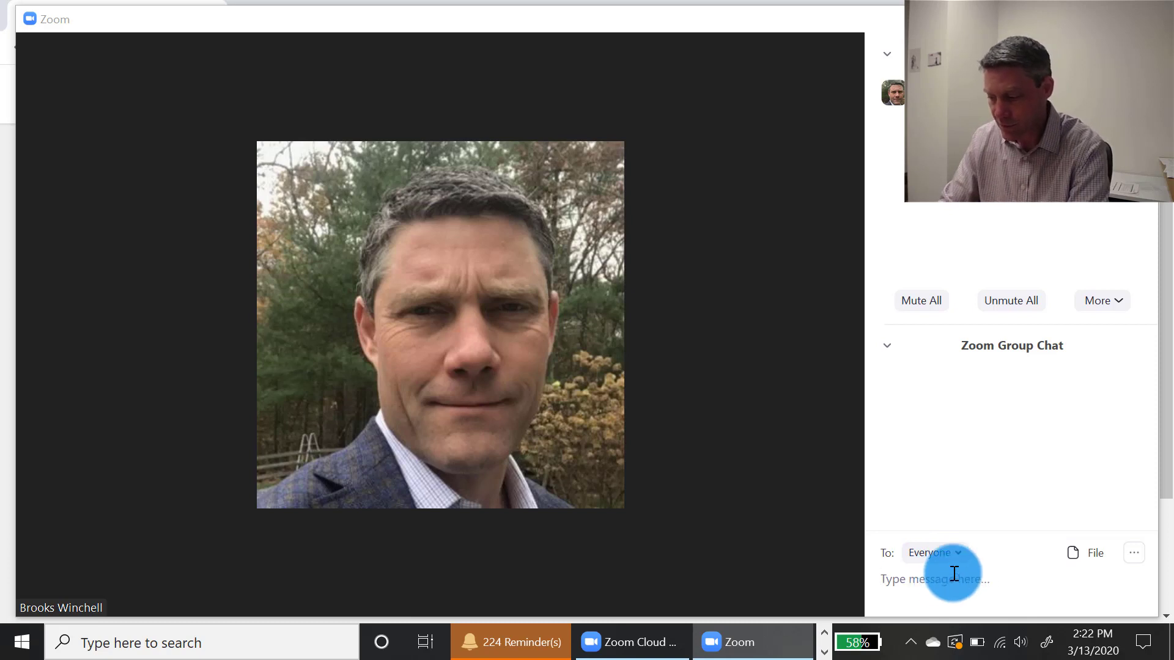
click(1086, 557)
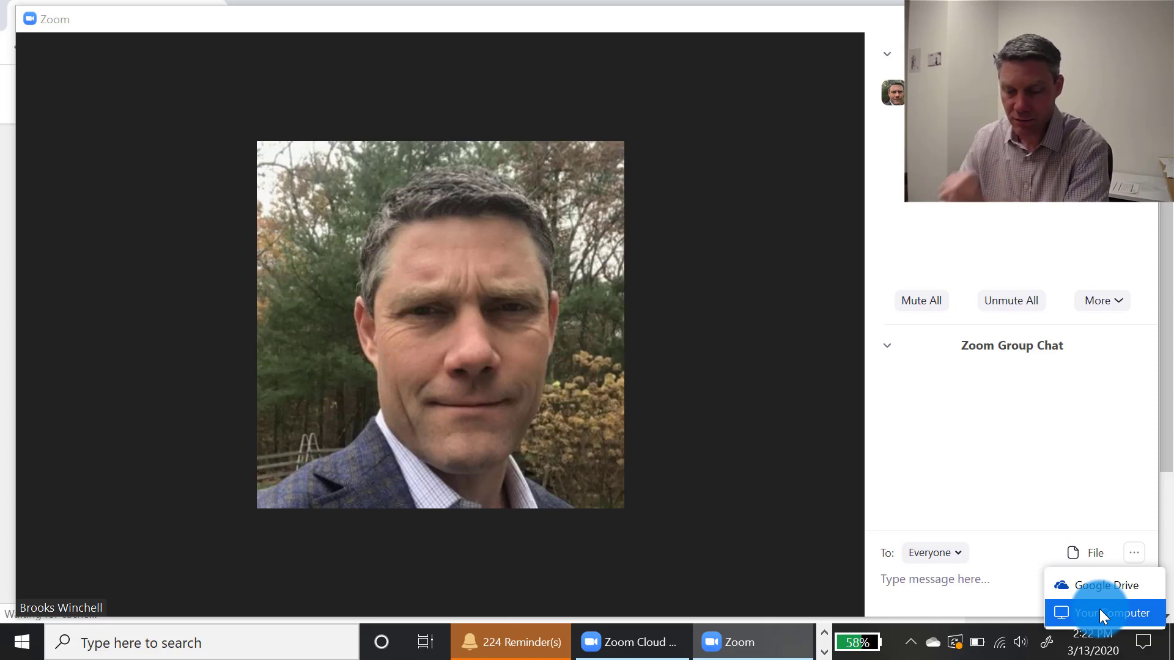
Step: Send a clapping reaction and a thumbs-up reaction in the meeting
mouse_move(622, 571)
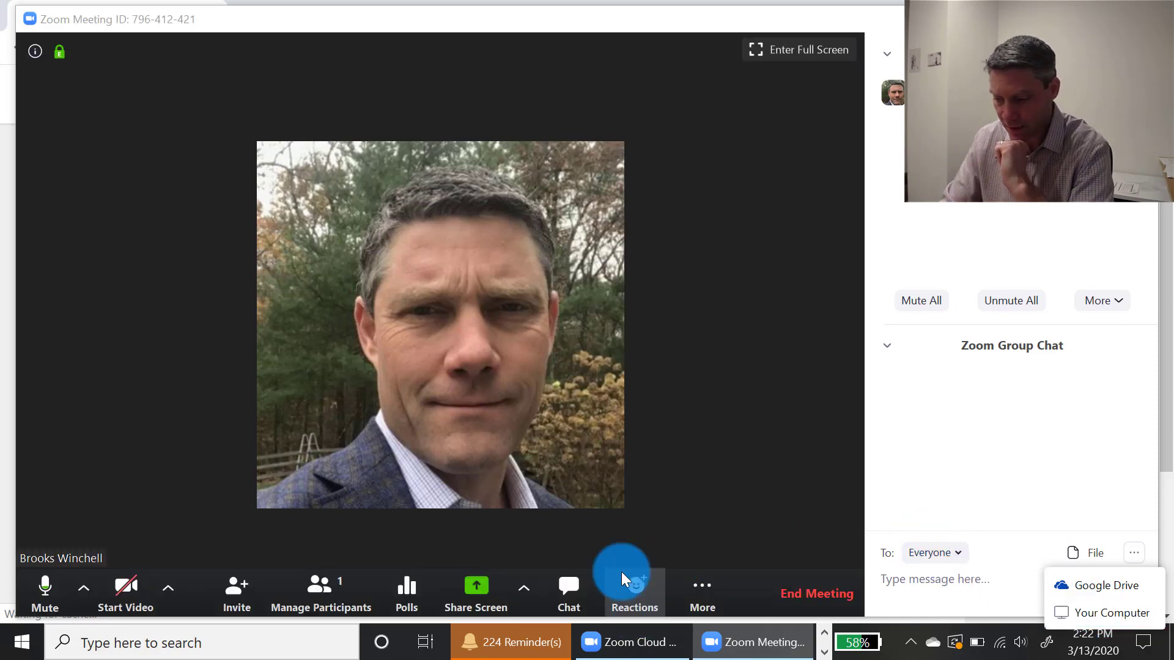
click(651, 605)
click(618, 537)
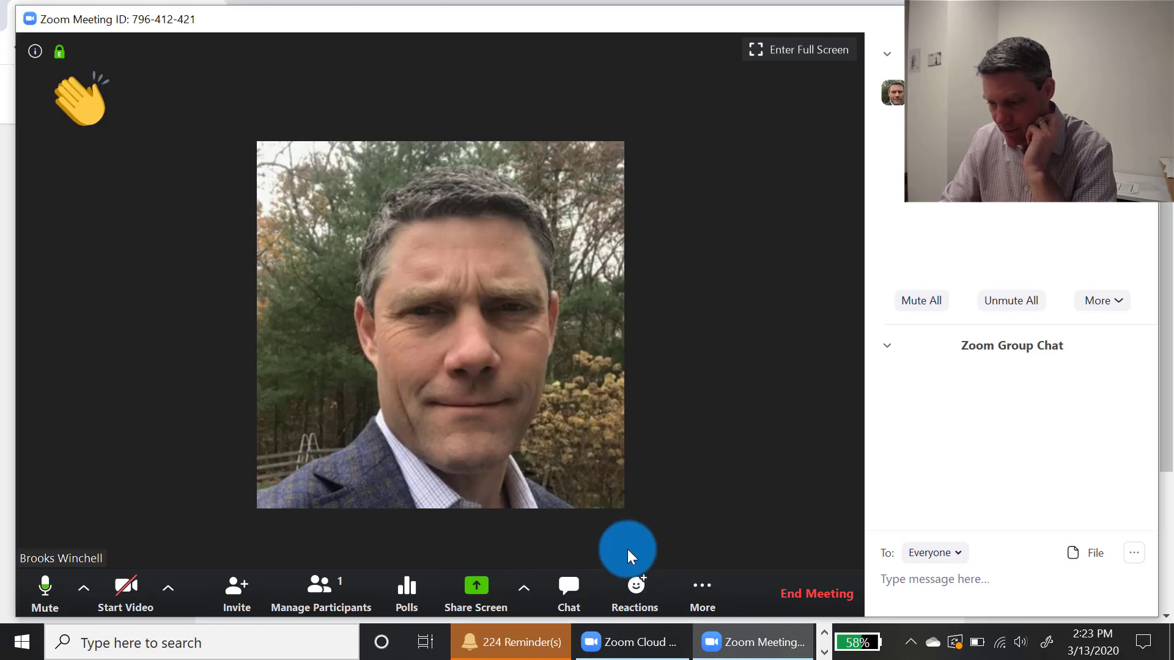
click(633, 584)
click(649, 547)
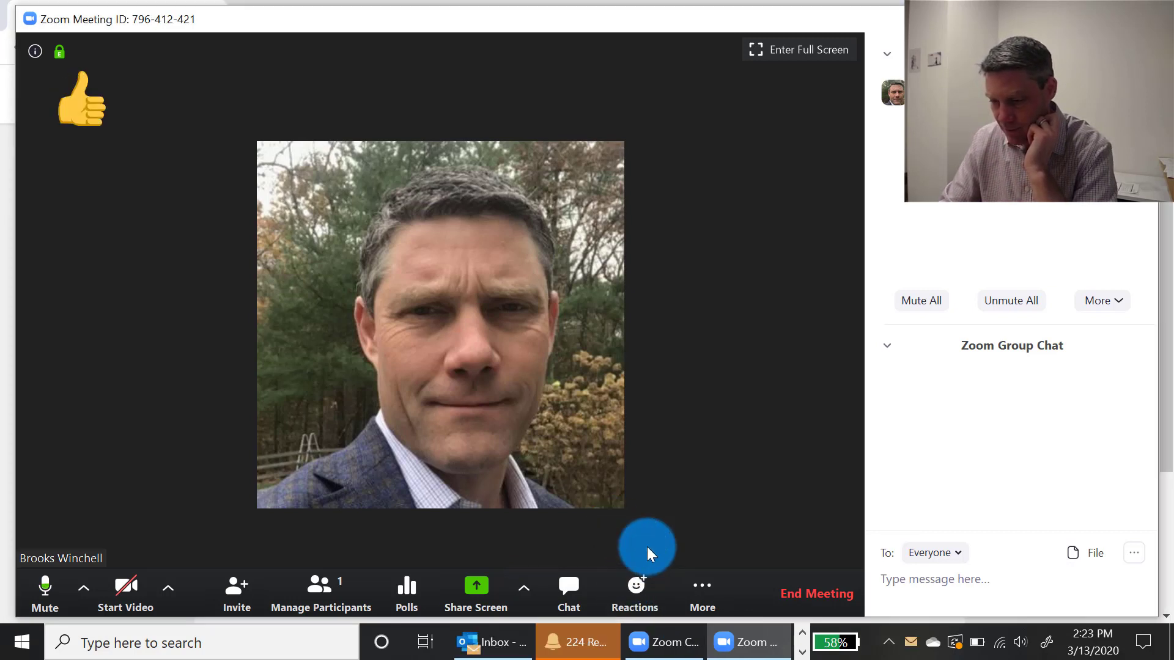
Step: Look at the additional host options for recording on the computer or to the cloud and for breakout rooms
click(701, 596)
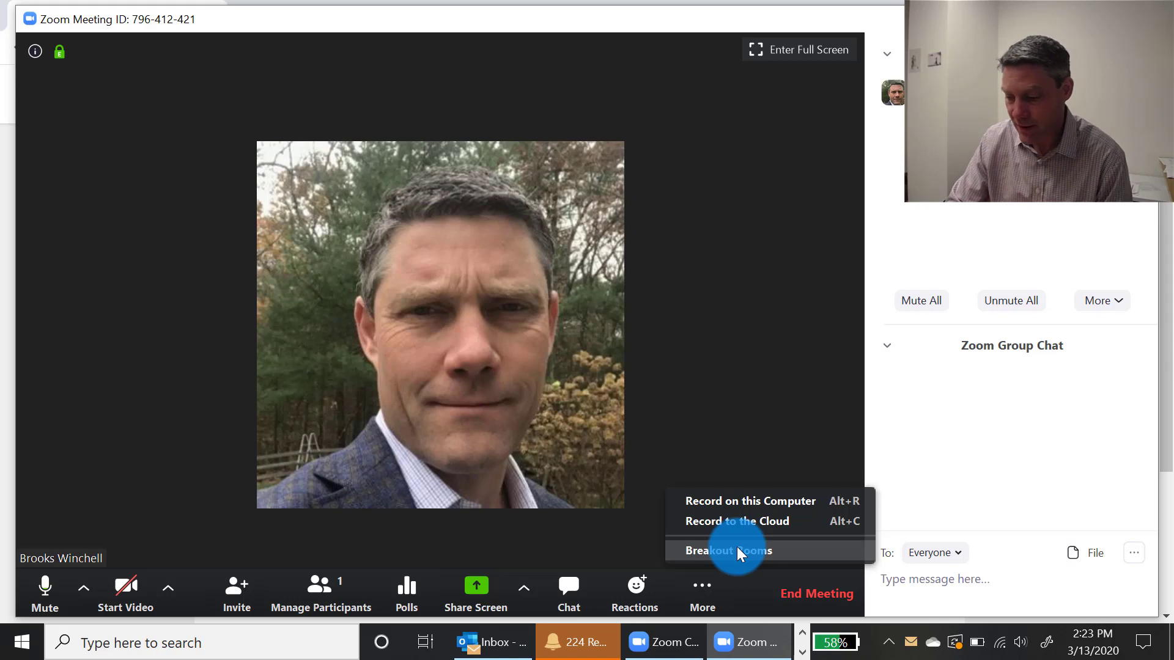
key(alt+Tab)
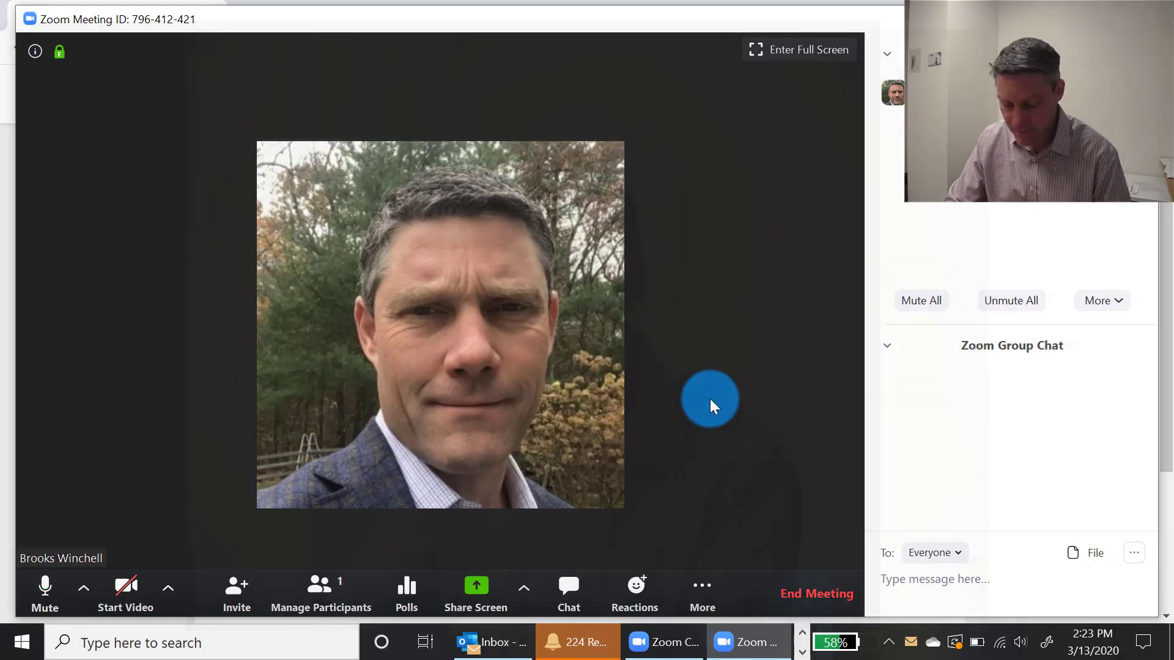